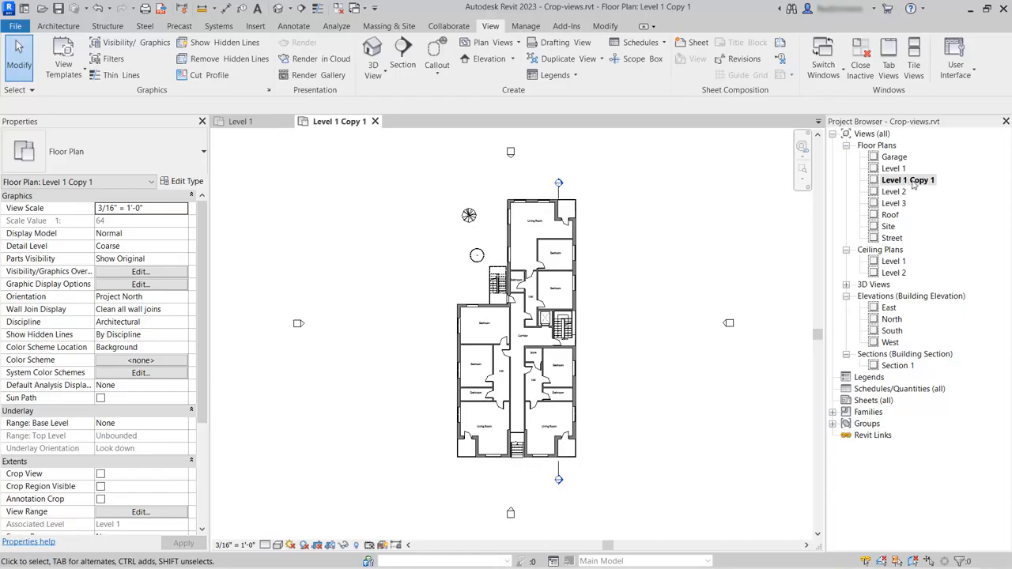
# Rename the duplicated floor plan view Level 1 Copy 1 as Apartment 1.
pyautogui.rightClick(913, 183)
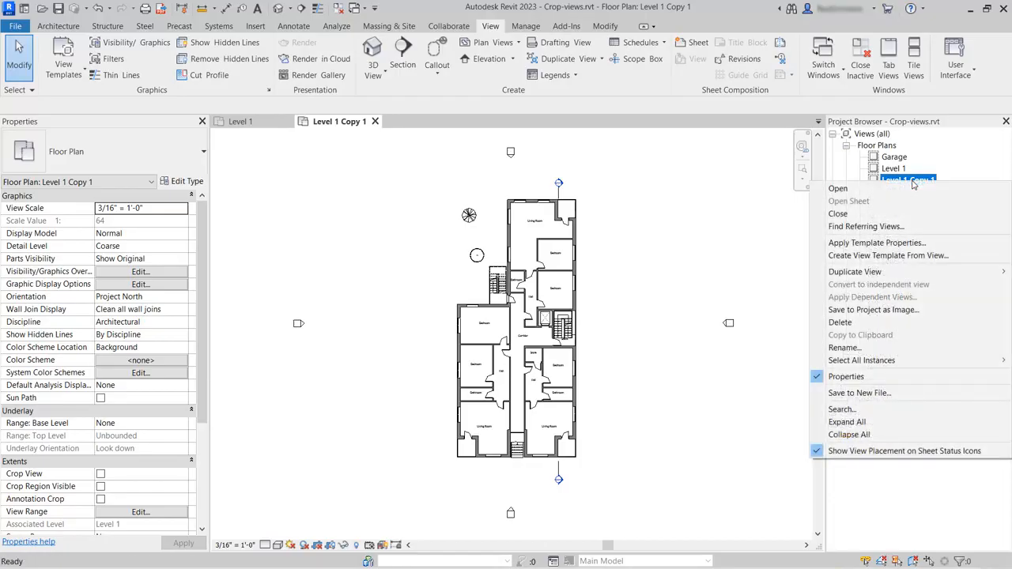
pyautogui.click(910, 347)
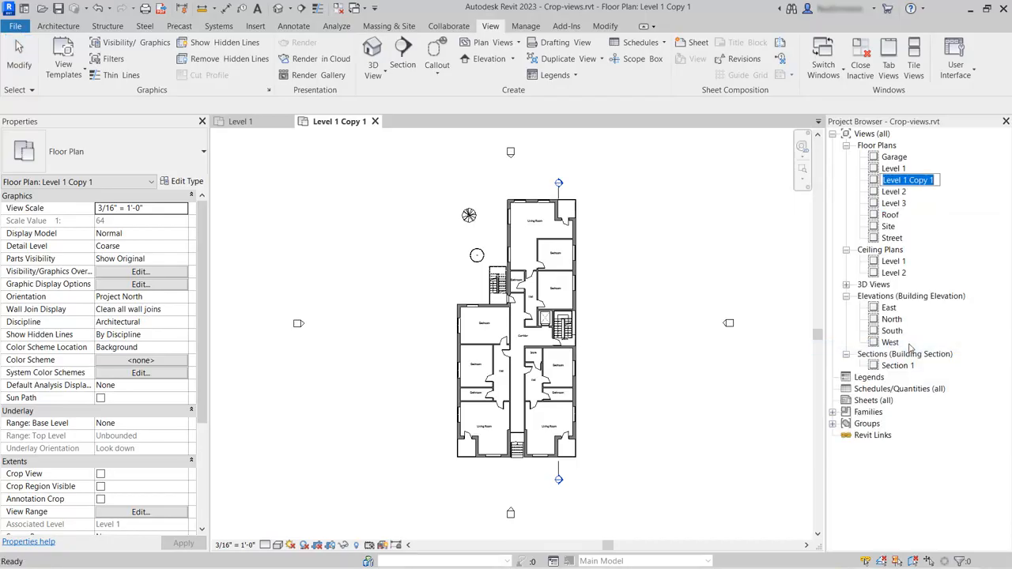
pyautogui.write('Apartment 1')
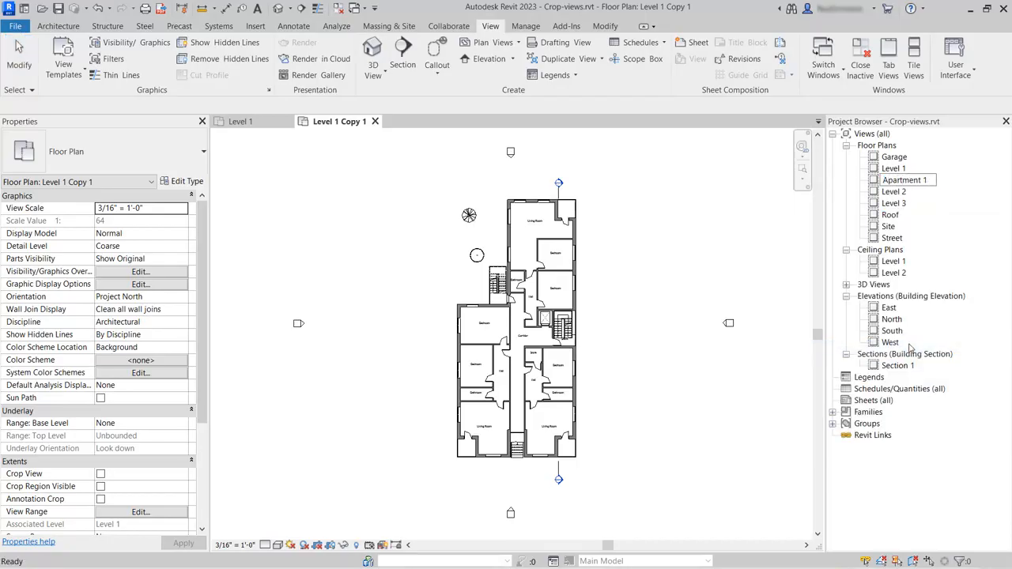
pyautogui.press('Return')
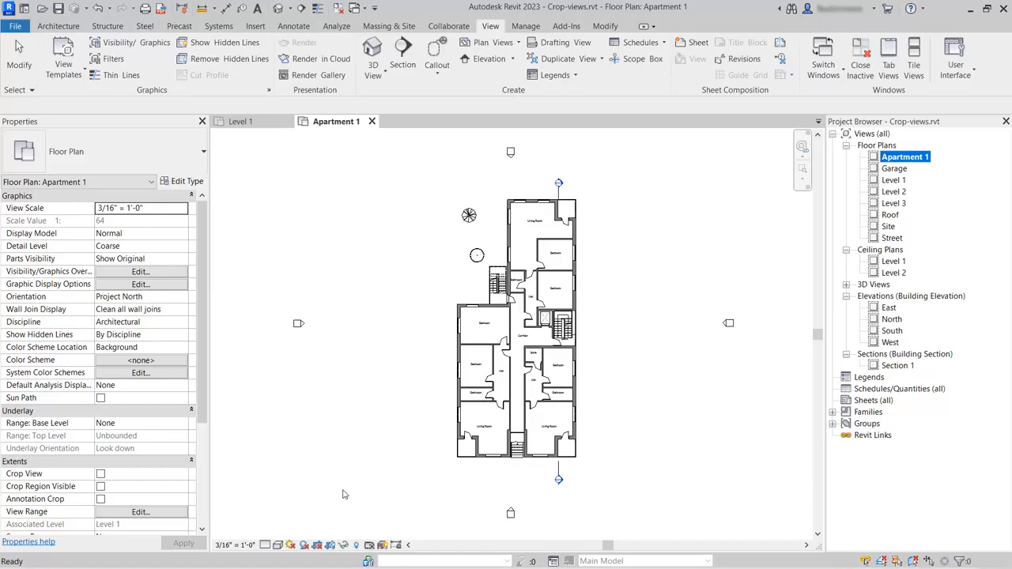
# Turn on view cropping with a visible crop region, and shrink the region on all four sides to roughly frame the upper apartment.
pyautogui.click(318, 545)
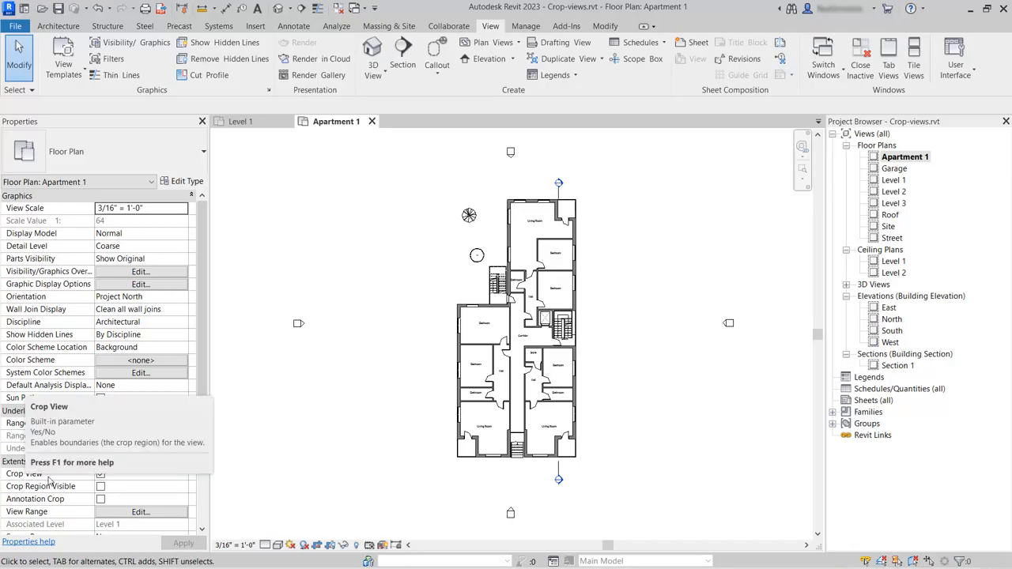
pyautogui.click(100, 487)
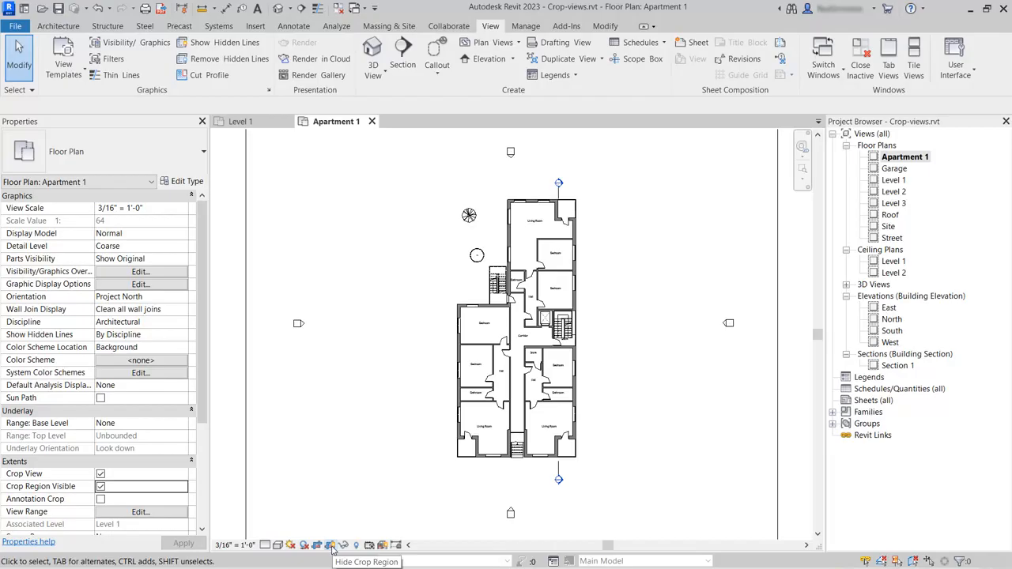
pyautogui.click(247, 383)
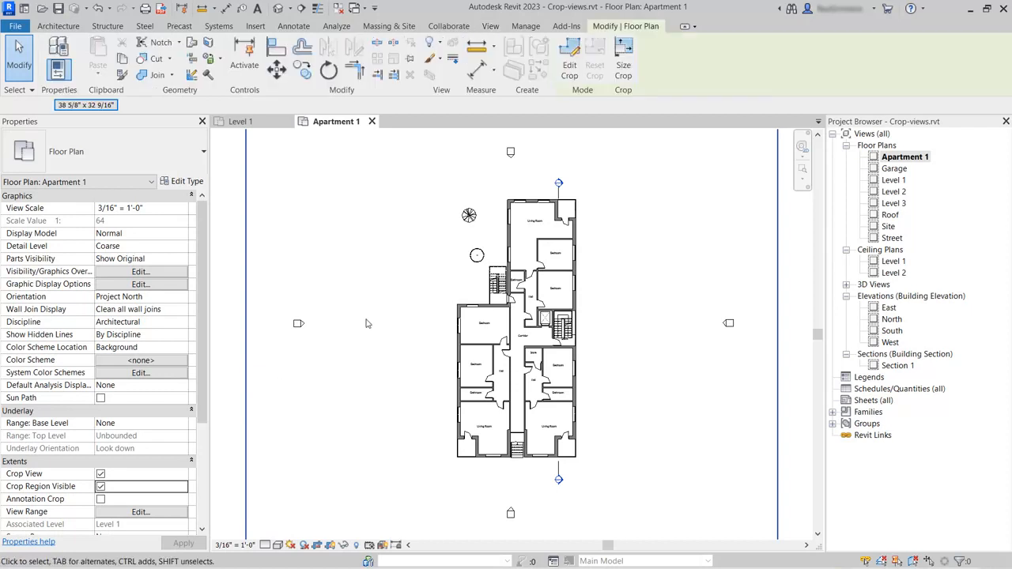
pyautogui.scroll(-1, 366, 323)
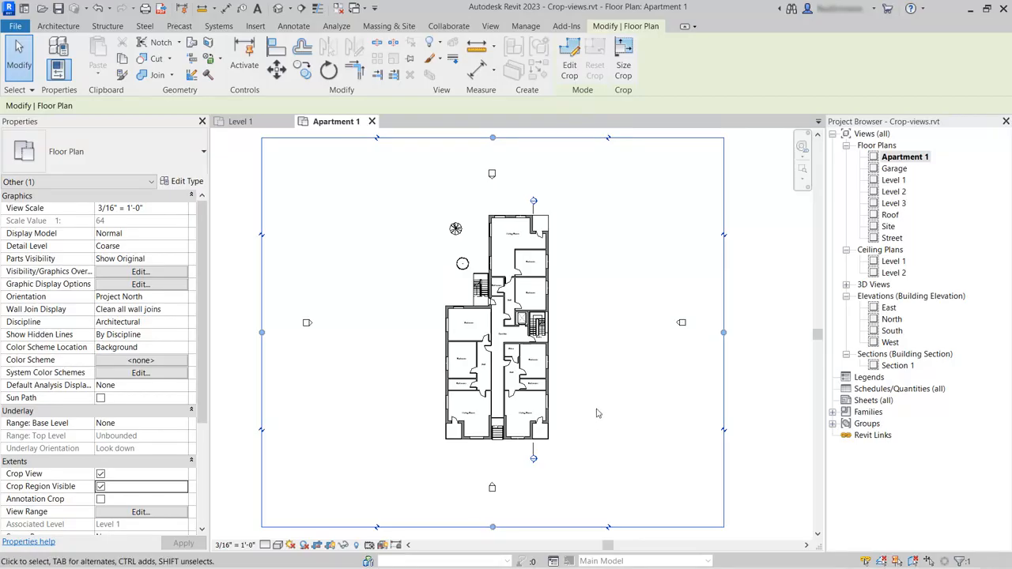
pyautogui.moveTo(494, 529); pyautogui.dragTo(569, 345)
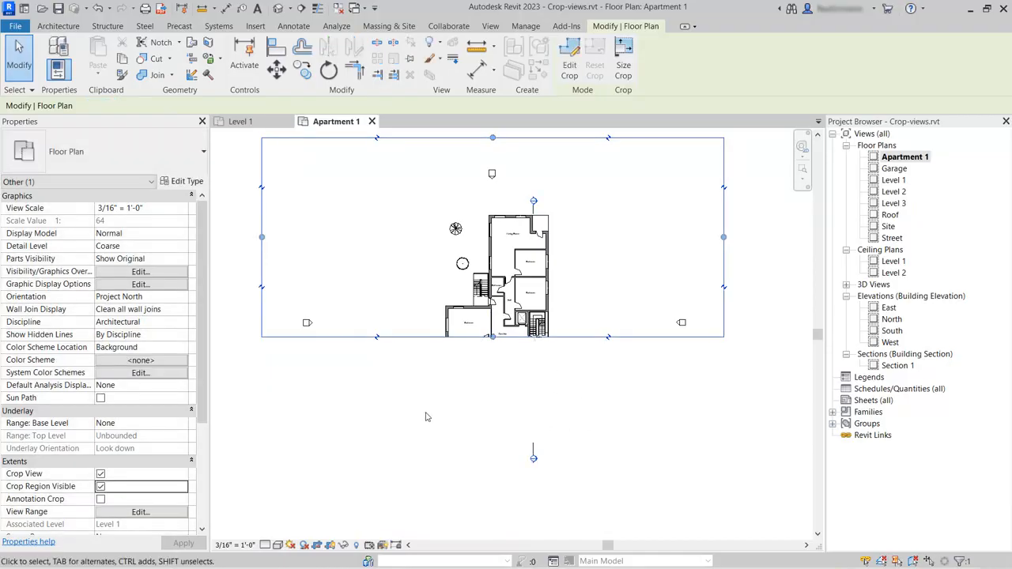
pyautogui.moveTo(263, 237); pyautogui.dragTo(451, 236)
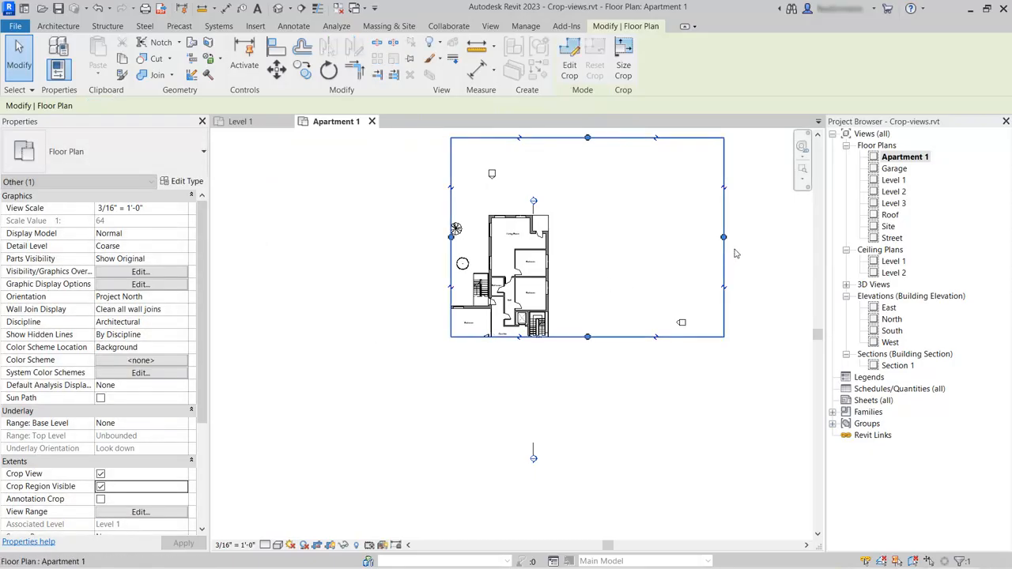
pyautogui.moveTo(723, 237); pyautogui.dragTo(581, 237)
pyautogui.moveTo(517, 138); pyautogui.dragTo(517, 208)
pyautogui.click(612, 400)
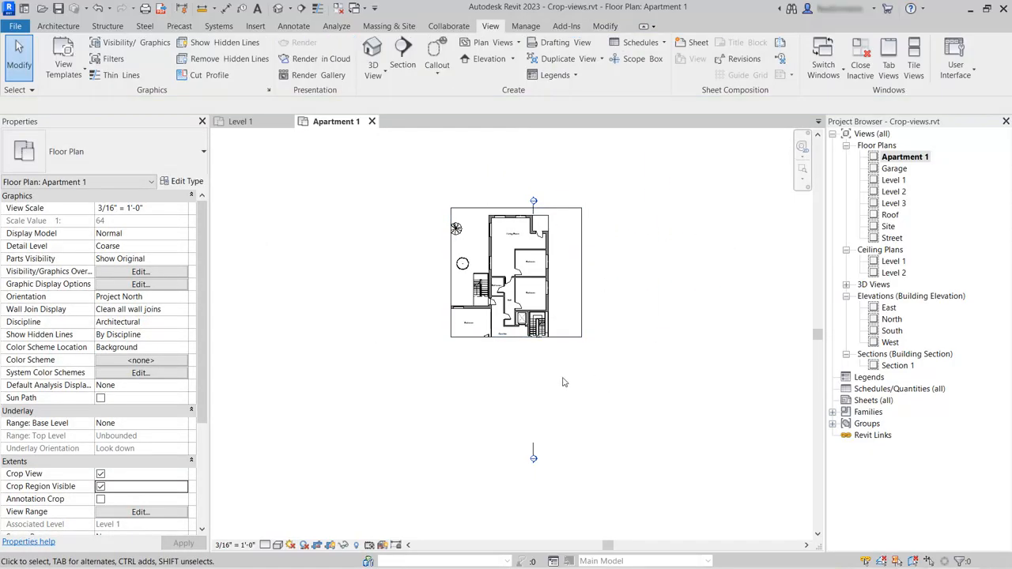
# Tighten the crop region so it cuts through the exterior stairs on one side and ends just below the elevator and Hall.
pyautogui.scroll(8, 496, 266)
pyautogui.moveTo(488, 264); pyautogui.dragTo(428, 275, button='middle')
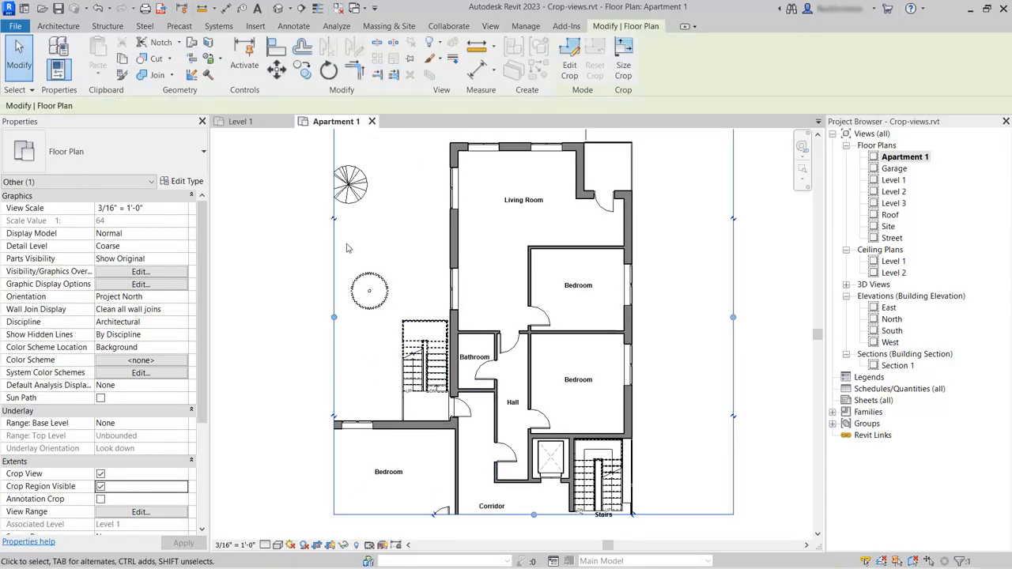
pyautogui.moveTo(334, 320); pyautogui.dragTo(415, 316)
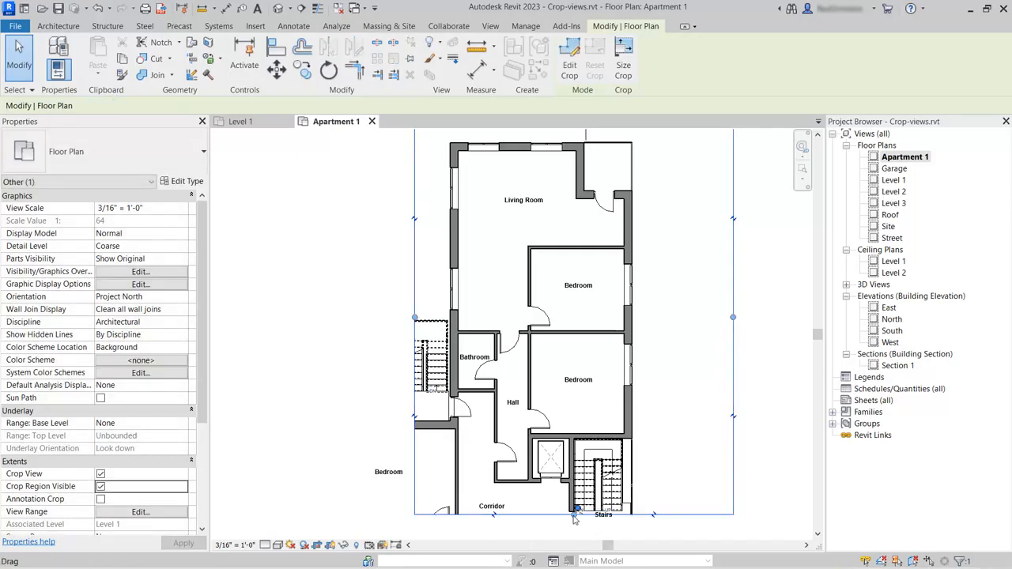
pyautogui.moveTo(574, 515); pyautogui.dragTo(575, 488)
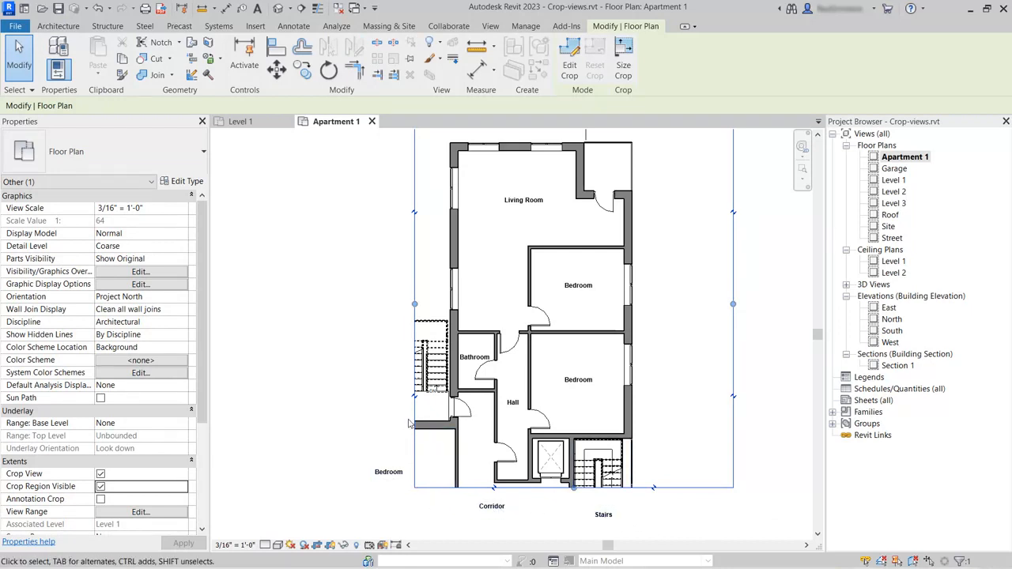
pyautogui.click(774, 437)
pyautogui.moveTo(774, 437); pyautogui.dragTo(743, 453, button='middle')
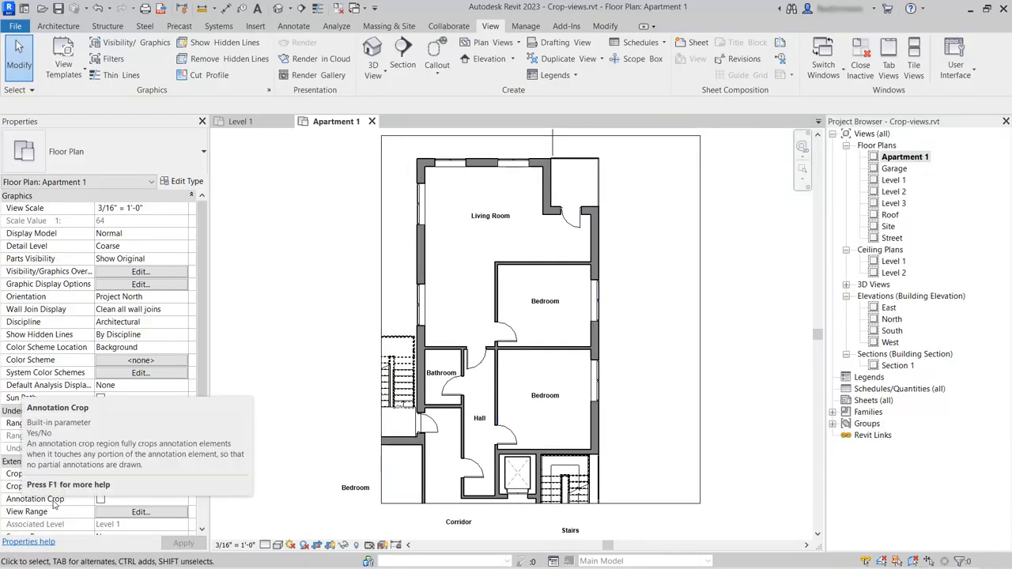
# Enable the annotation crop and adjust its boundary to exclude the Bedroom, Corridor and Stairs labels outside the model crop.
pyautogui.click(100, 500)
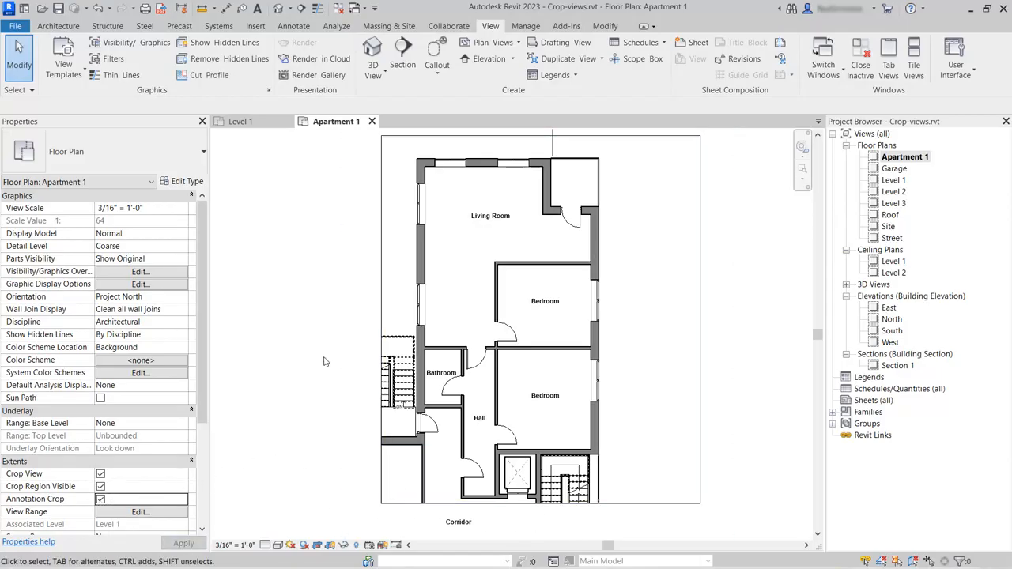
pyautogui.scroll(-1, 529, 370)
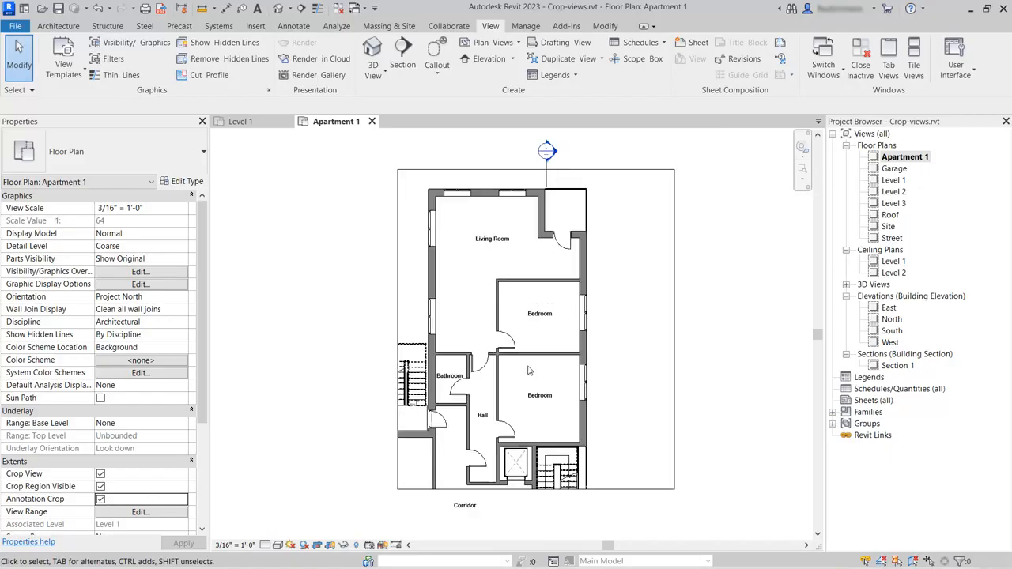
pyautogui.click(675, 290)
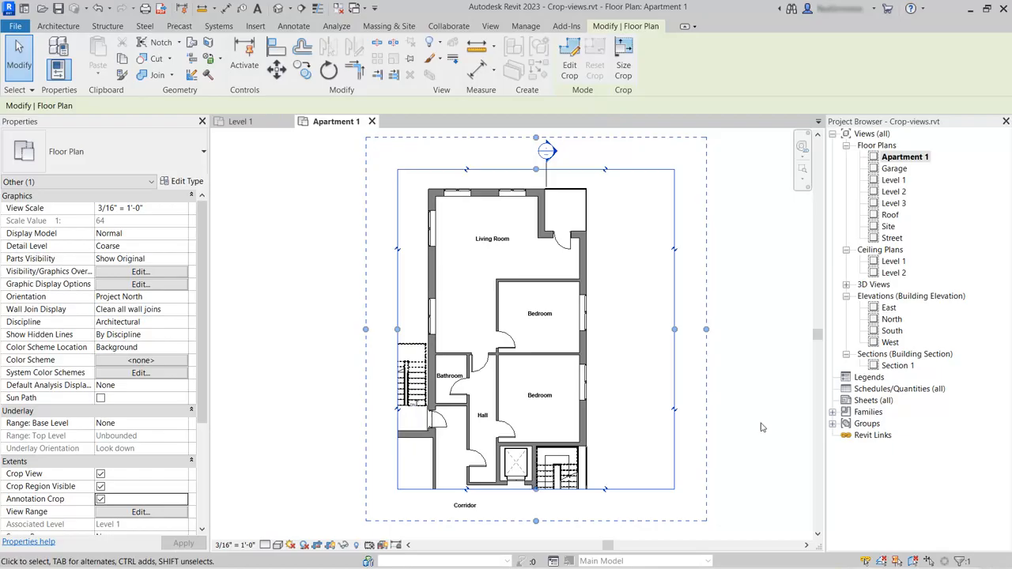
pyautogui.moveTo(536, 523); pyautogui.dragTo(536, 528)
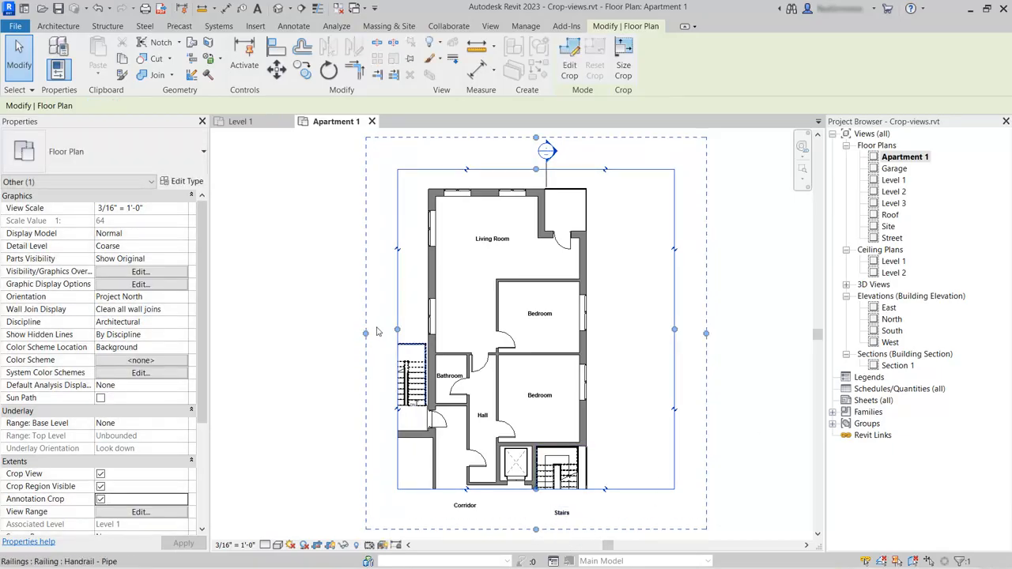
pyautogui.moveTo(366, 333); pyautogui.dragTo(321, 332)
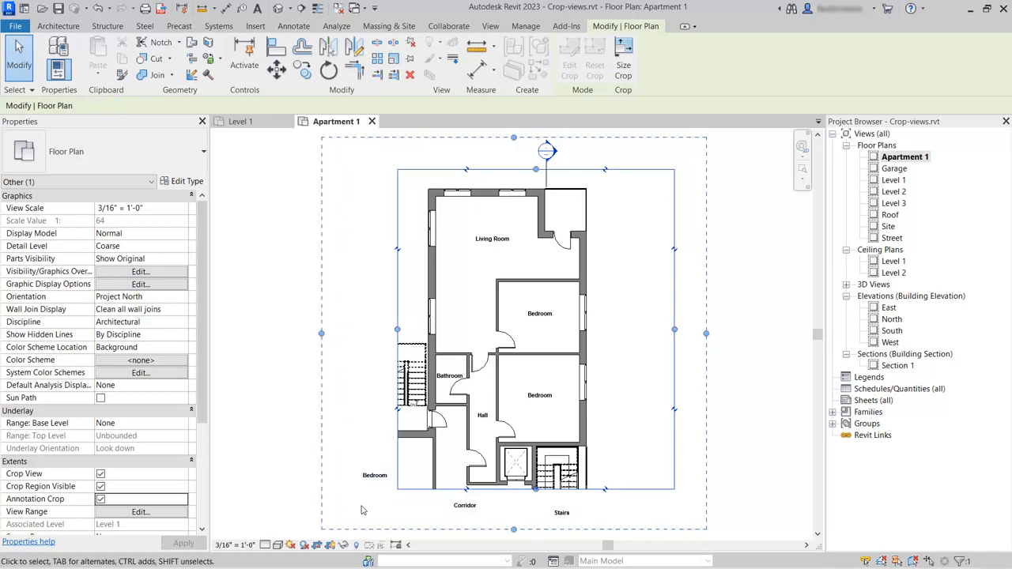
pyautogui.moveTo(321, 333); pyautogui.dragTo(377, 333)
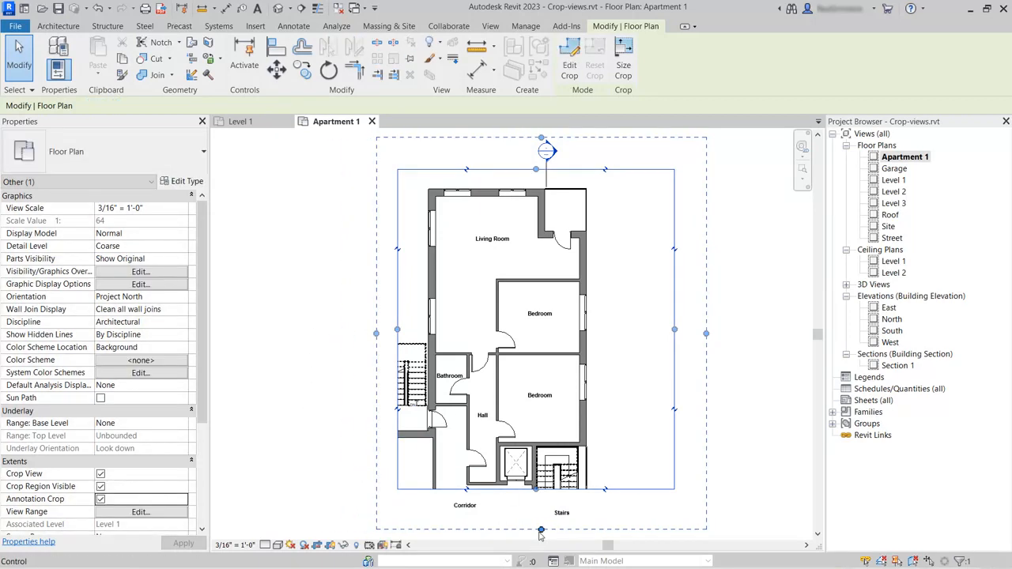
pyautogui.moveTo(540, 529); pyautogui.dragTo(541, 502)
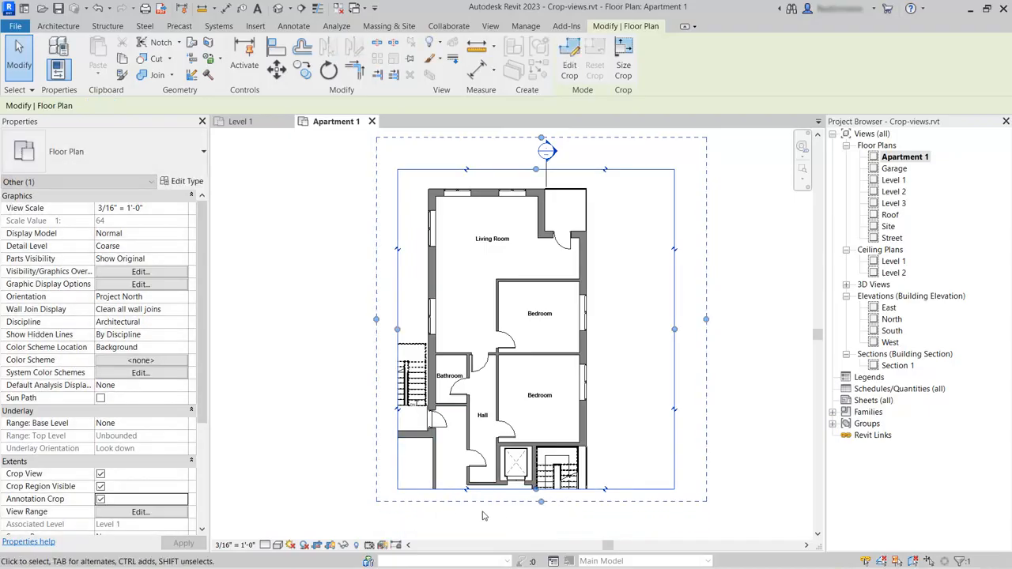
pyautogui.click(755, 367)
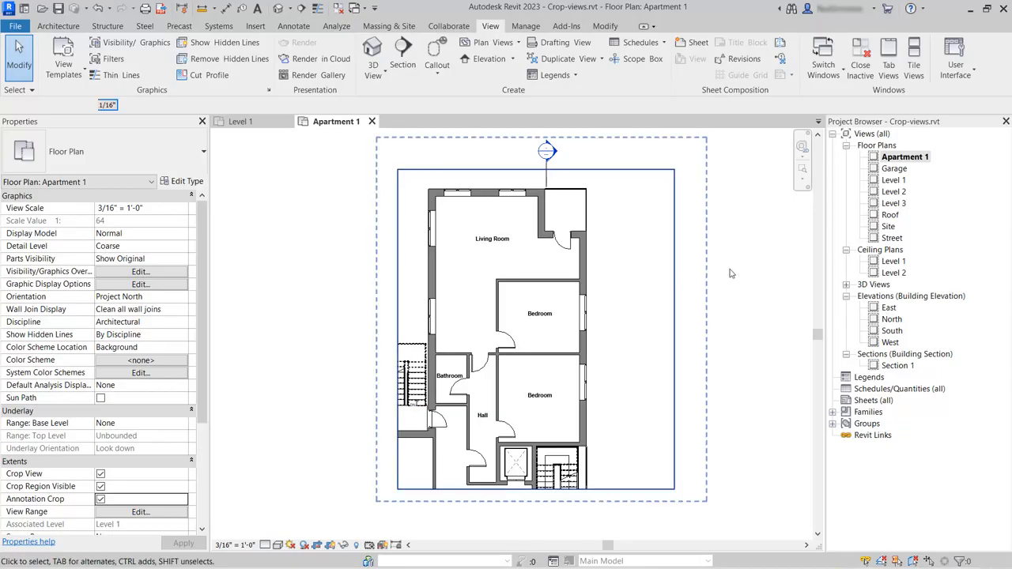
# Rotate the crop region 90 degrees clockwise about its center so the apartment plan lies horizontally.
pyautogui.click(684, 280)
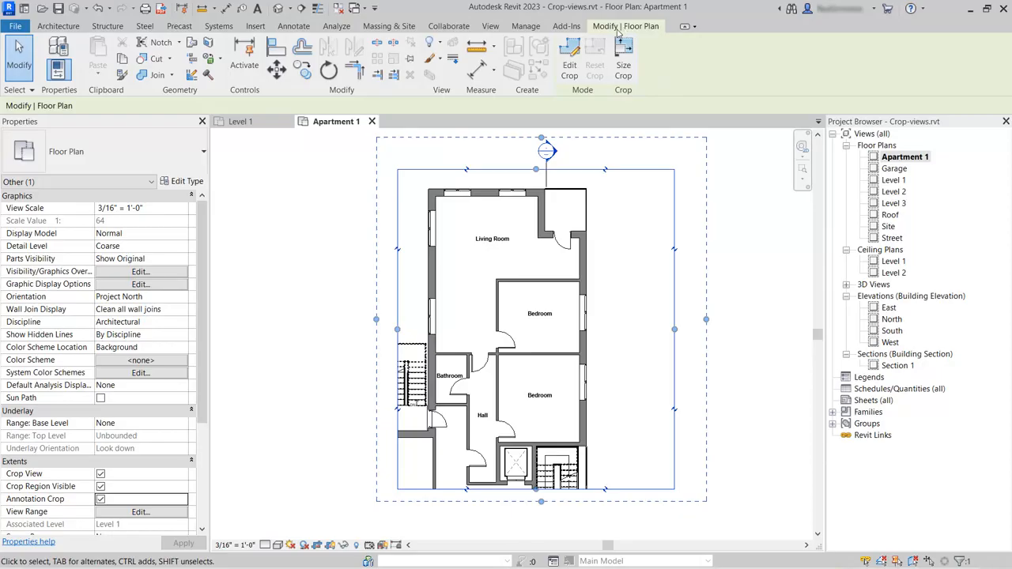
pyautogui.click(329, 71)
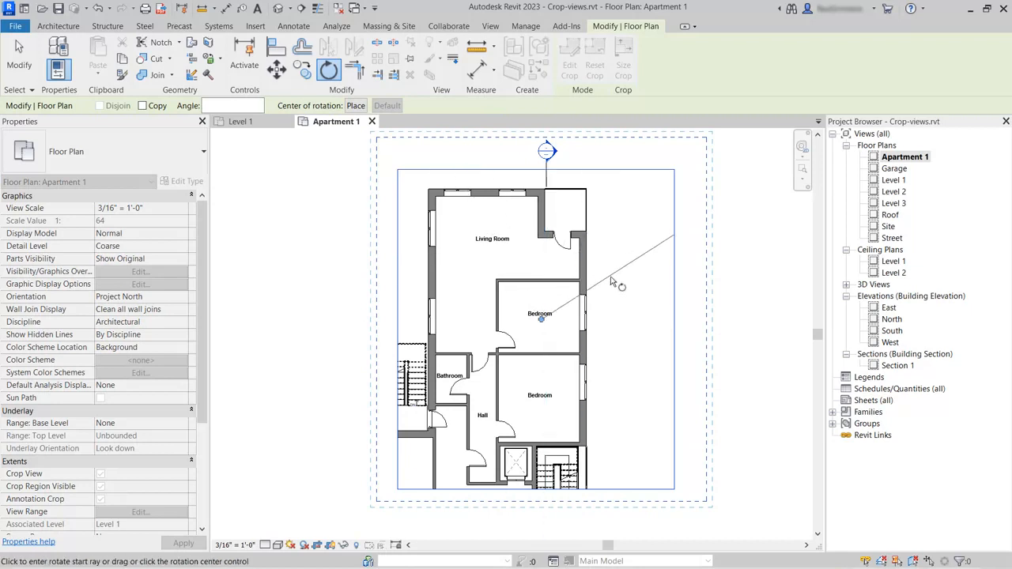
pyautogui.click(653, 323)
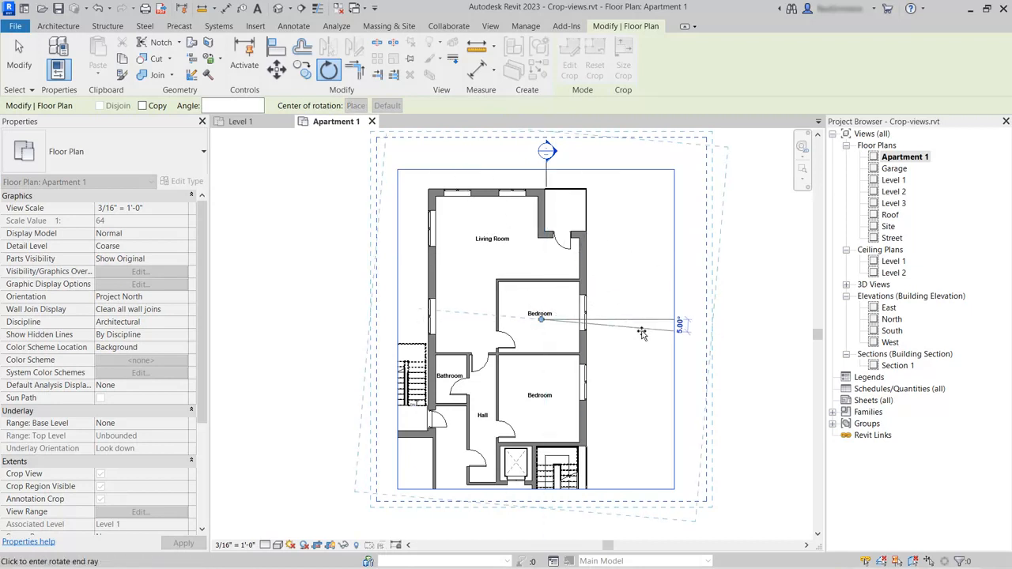
pyautogui.write('90')
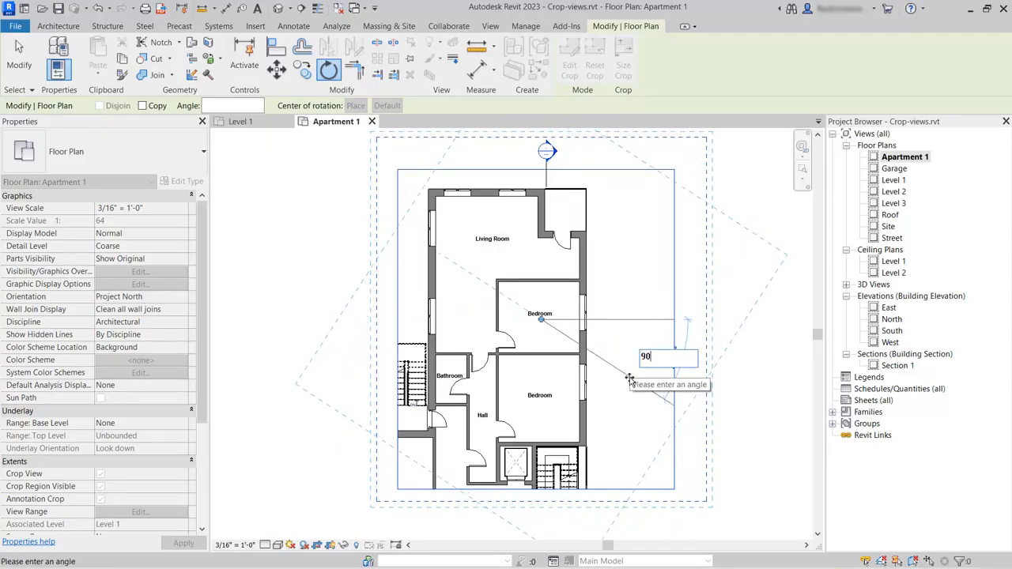
pyautogui.press('Return')
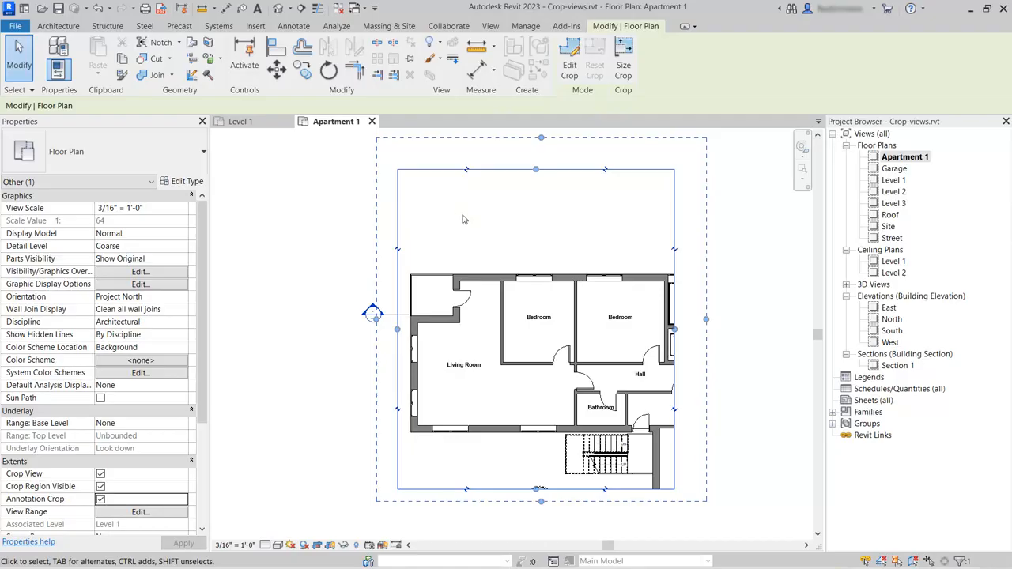
# Refit all four sides of the crop region around the rotated apartment, from the Living Room's outer wall to just past the elevator.
pyautogui.moveTo(492, 224); pyautogui.dragTo(458, 218, button='middle')
pyautogui.moveTo(652, 330); pyautogui.dragTo(756, 324)
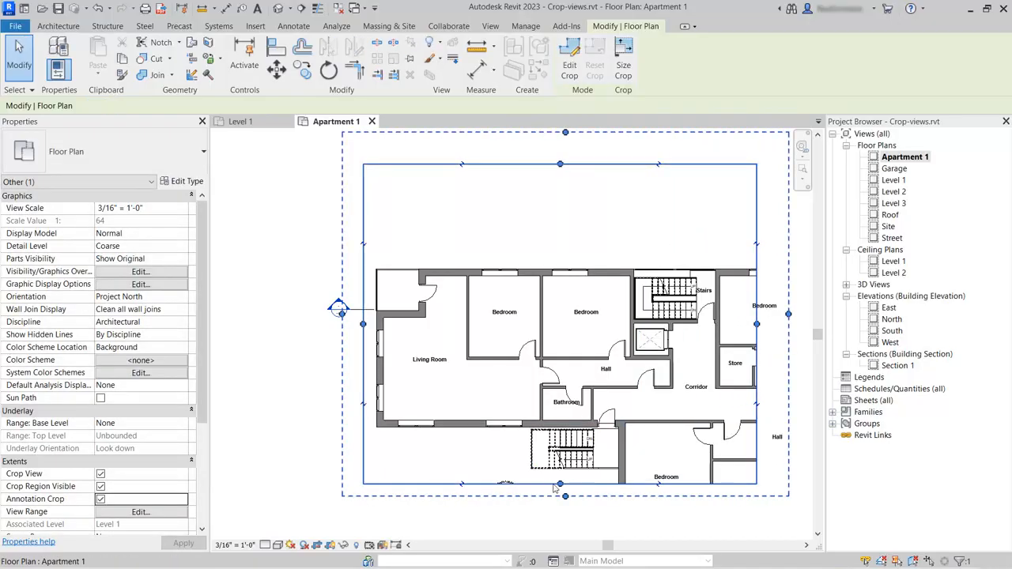
pyautogui.moveTo(560, 483); pyautogui.dragTo(569, 430)
pyautogui.scroll(2, 668, 460)
pyautogui.moveTo(669, 460); pyautogui.dragTo(653, 505, button='middle')
pyautogui.scroll(-1, 651, 505)
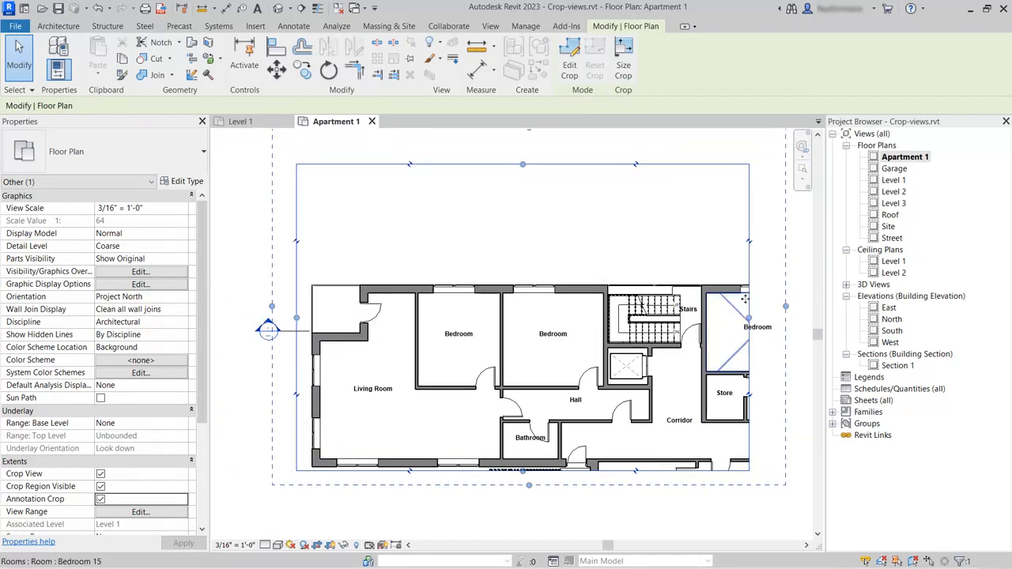
pyautogui.moveTo(748, 317); pyautogui.dragTo(657, 316)
pyautogui.moveTo(477, 164); pyautogui.dragTo(481, 280)
pyautogui.moveTo(297, 374); pyautogui.dragTo(303, 374)
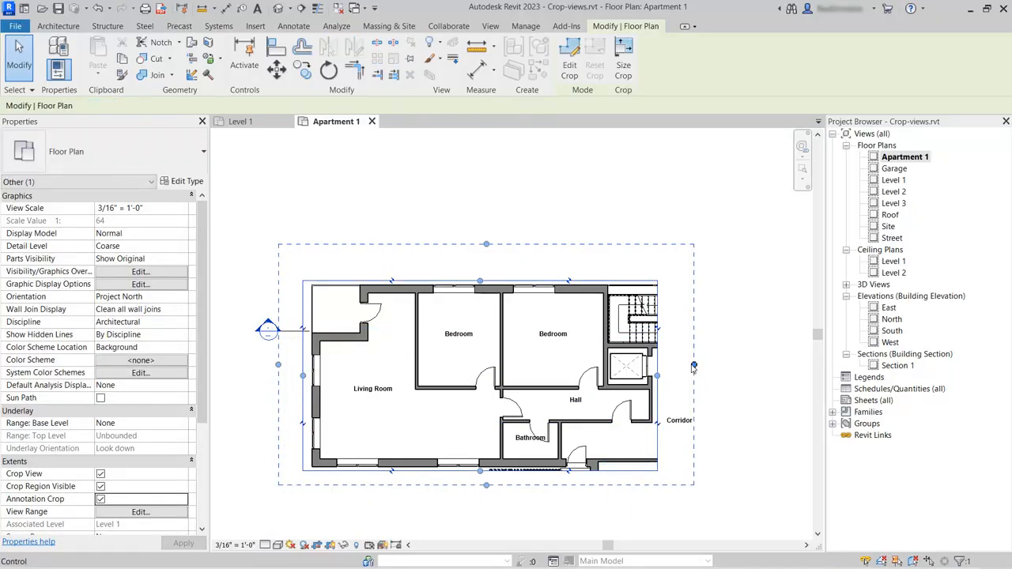
# Pull in the annotation crop boundary on the elevator side to exclude the Corridor label, and deselect the crop region.
pyautogui.moveTo(694, 366); pyautogui.dragTo(685, 365)
pyautogui.moveTo(681, 426); pyautogui.dragTo(682, 425)
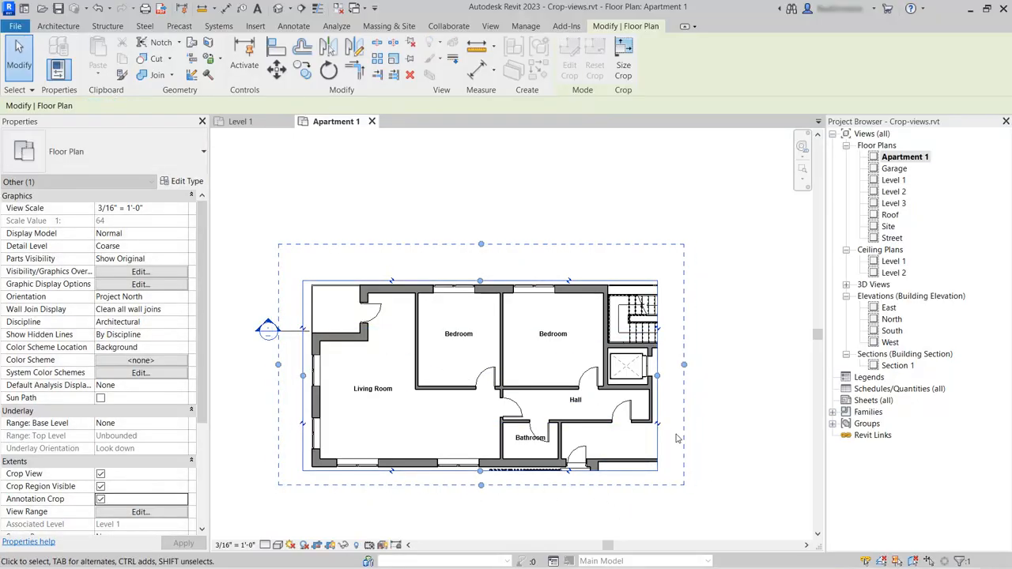
pyautogui.click(621, 515)
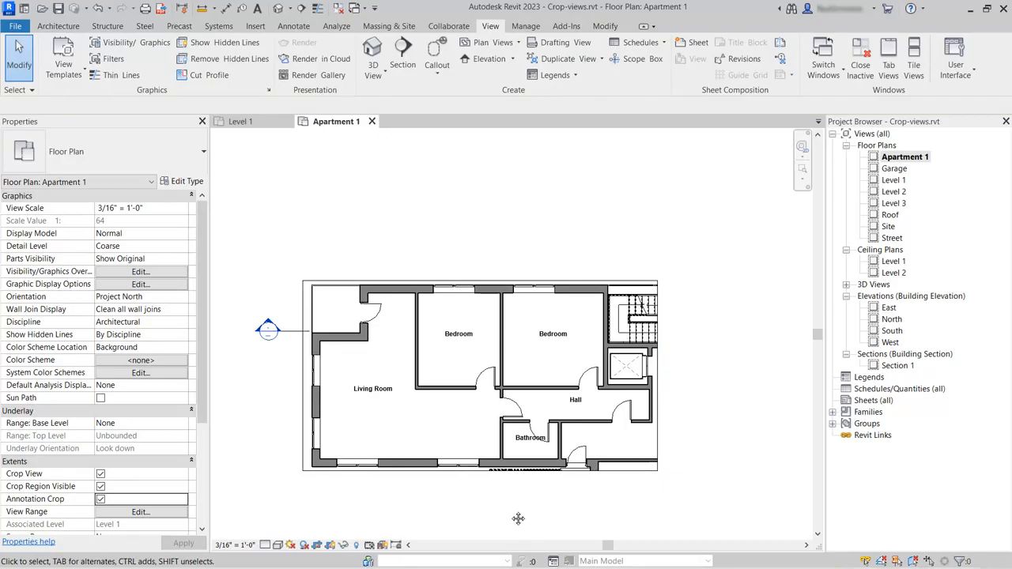
# Edit the crop region's profile and add boundary lines picked along the Bathroom side wall, Hall walls, elevator shaft and Bedroom wall.
pyautogui.scroll(3, 518, 518)
pyautogui.moveTo(548, 447); pyautogui.dragTo(551, 483, button='middle')
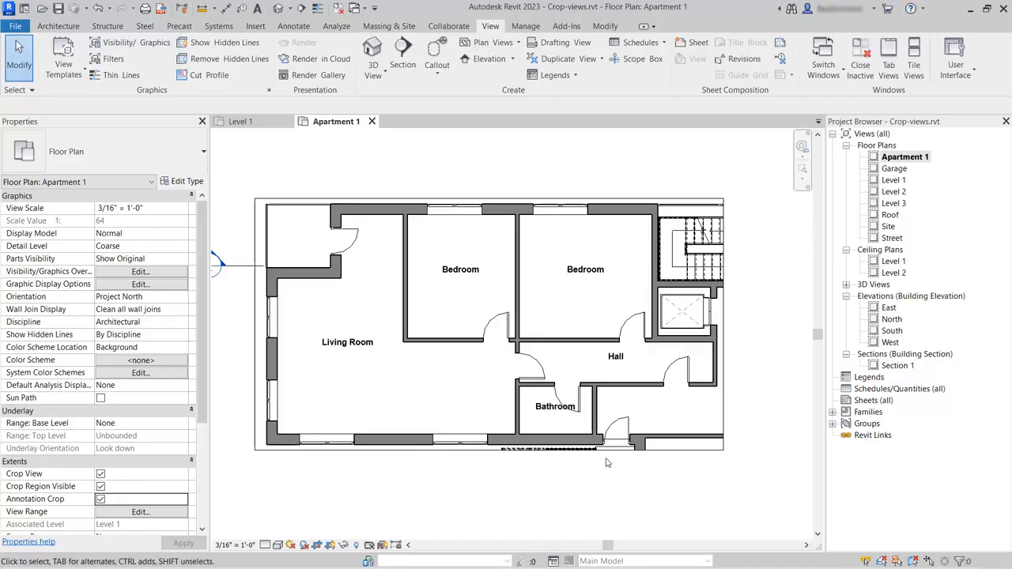
pyautogui.click(722, 404)
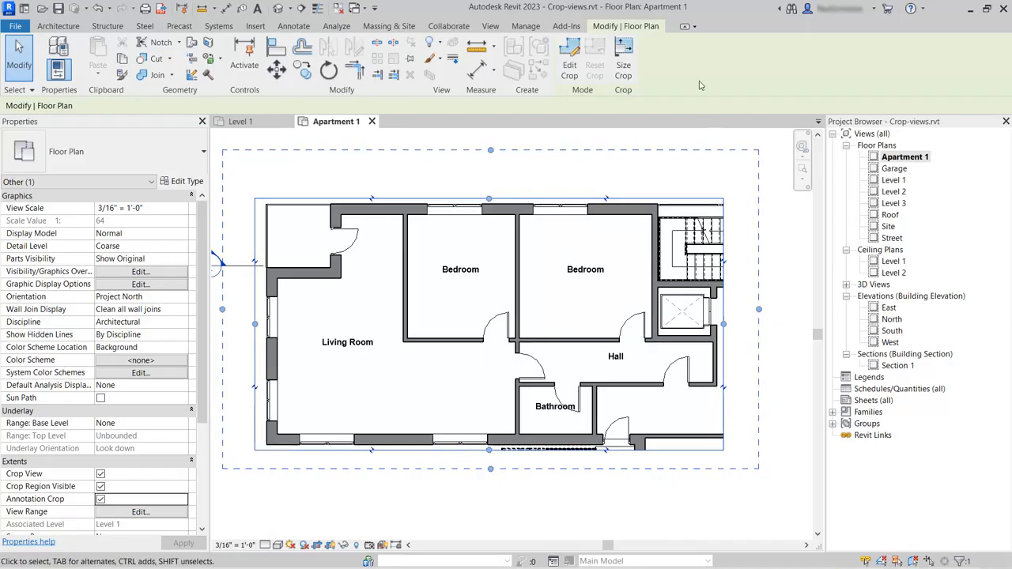
pyautogui.click(570, 68)
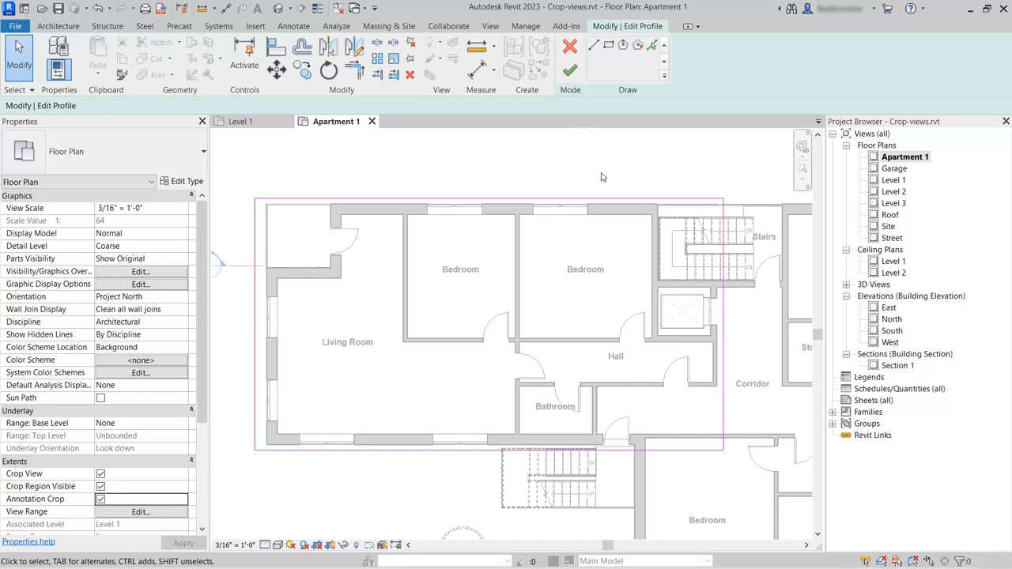
pyautogui.click(652, 45)
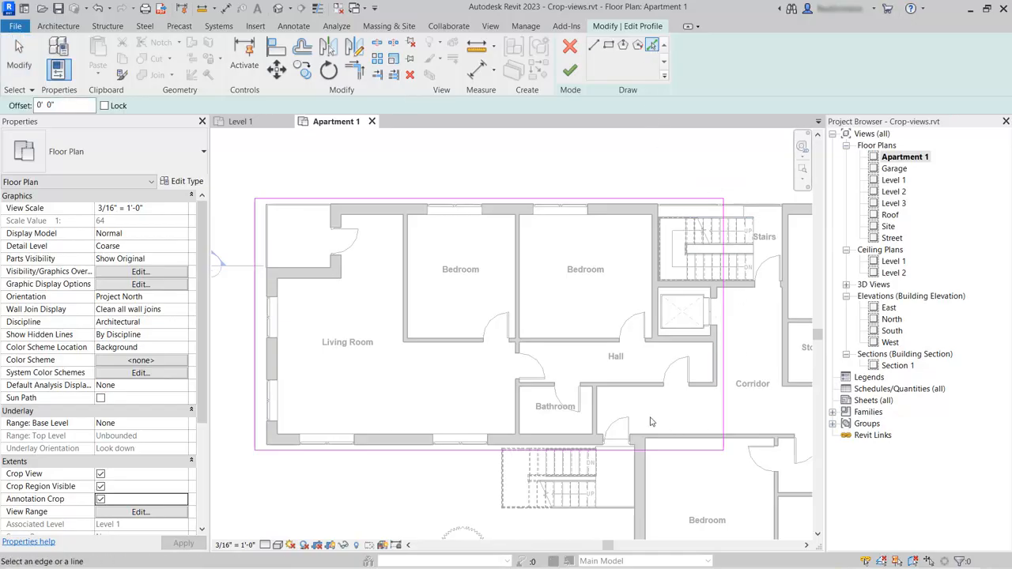
pyautogui.scroll(1, 647, 415)
pyautogui.click(586, 409)
pyautogui.click(631, 384)
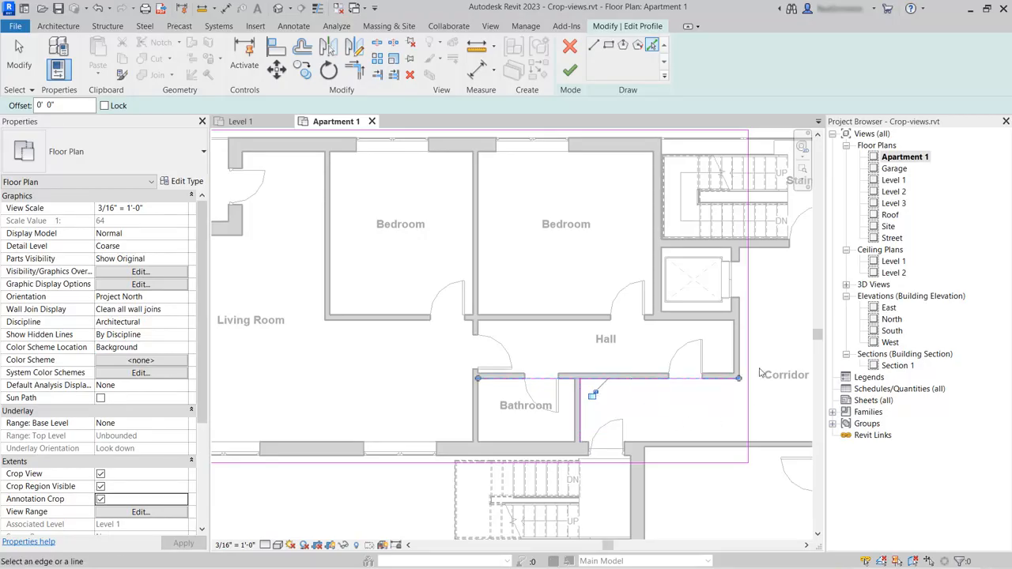
pyautogui.click(723, 316)
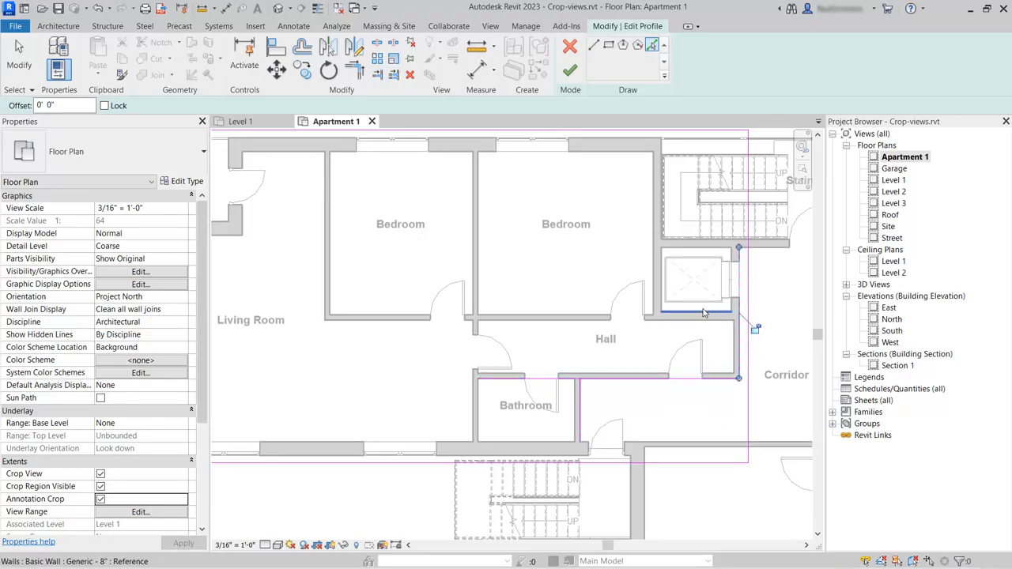
pyautogui.click(663, 257)
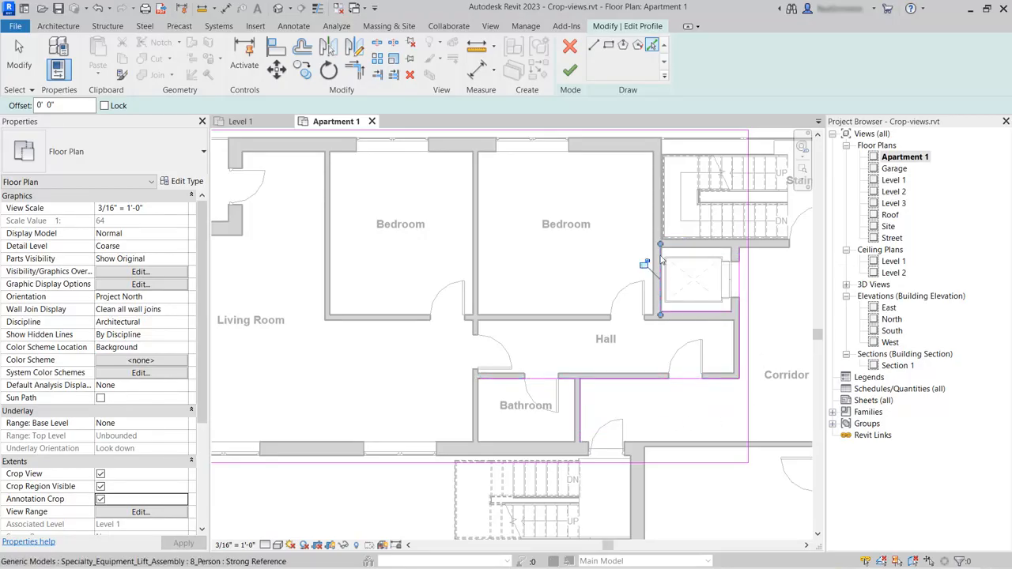
# Trim the profile lines into corners beside the Bedroom next to the stairs and where the elevator wall meets the Hall's end wall.
pyautogui.moveTo(779, 292); pyautogui.dragTo(751, 312, button='middle')
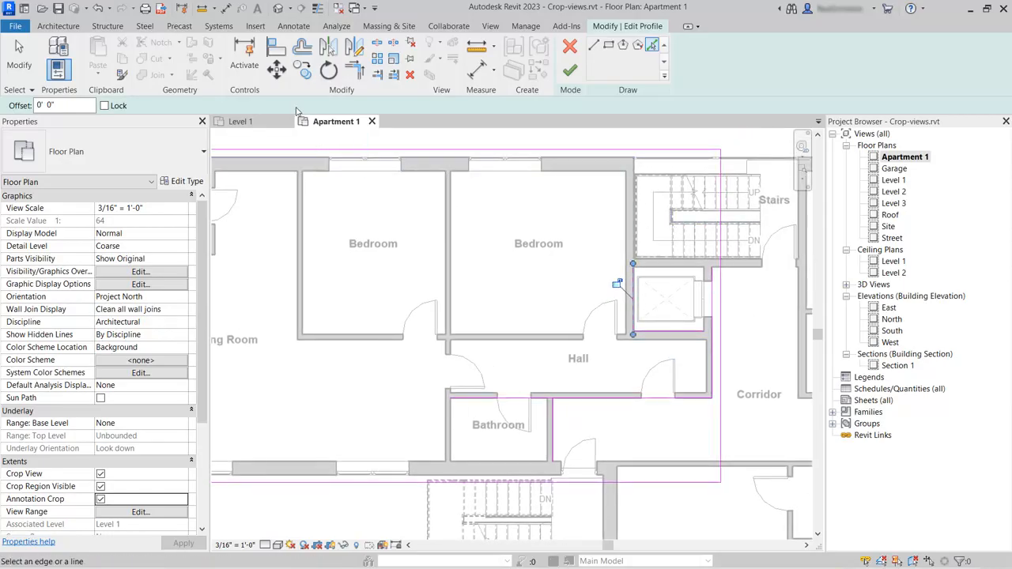
pyautogui.click(355, 70)
pyautogui.click(589, 150)
pyautogui.click(633, 294)
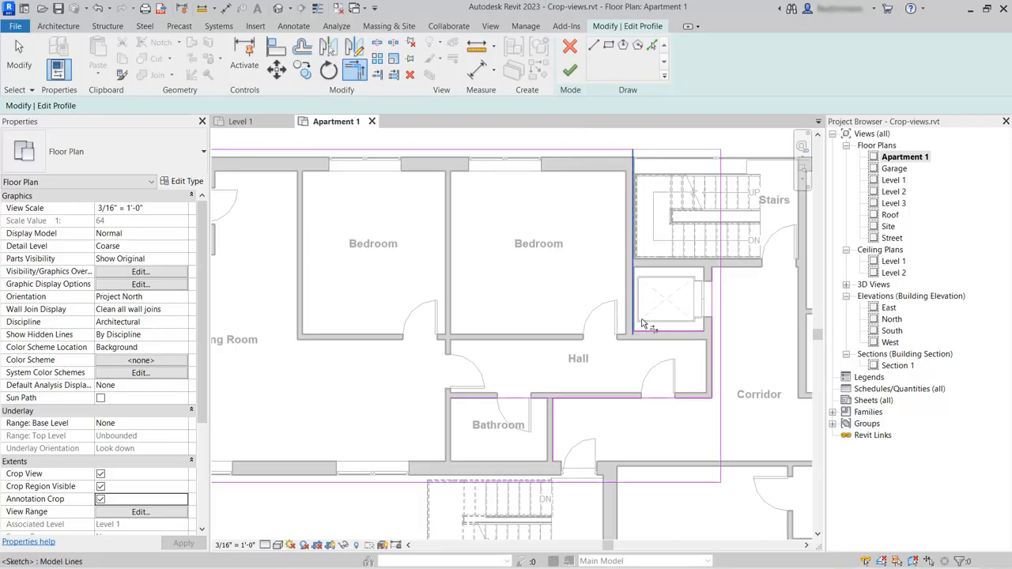
pyautogui.click(673, 328)
pyautogui.click(710, 362)
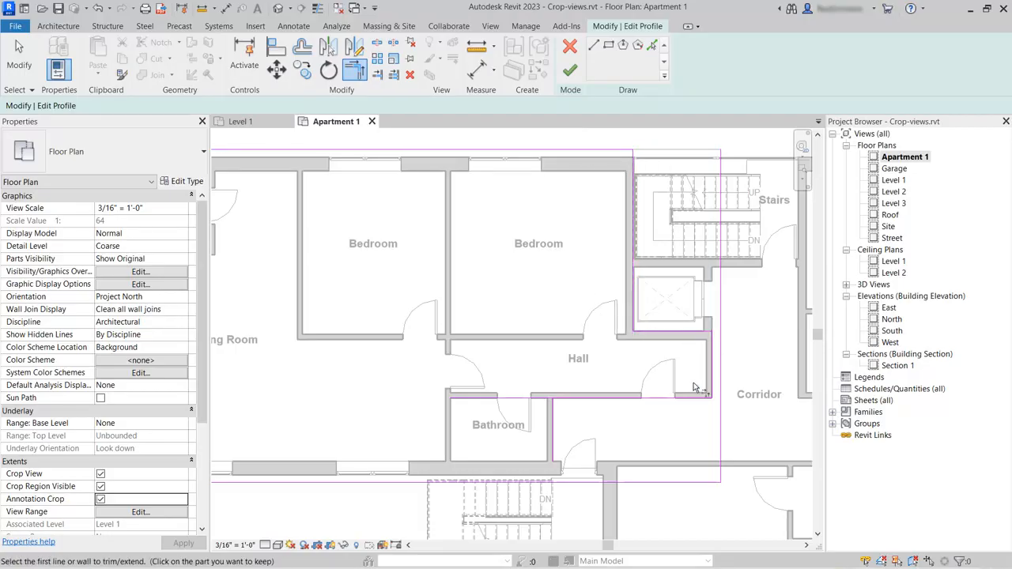
# Trim the Hall line to the Bathroom side line, and that line to the outer boundary below the Bathroom.
pyautogui.click(577, 398)
pyautogui.click(553, 411)
pyautogui.click(552, 453)
pyautogui.click(516, 480)
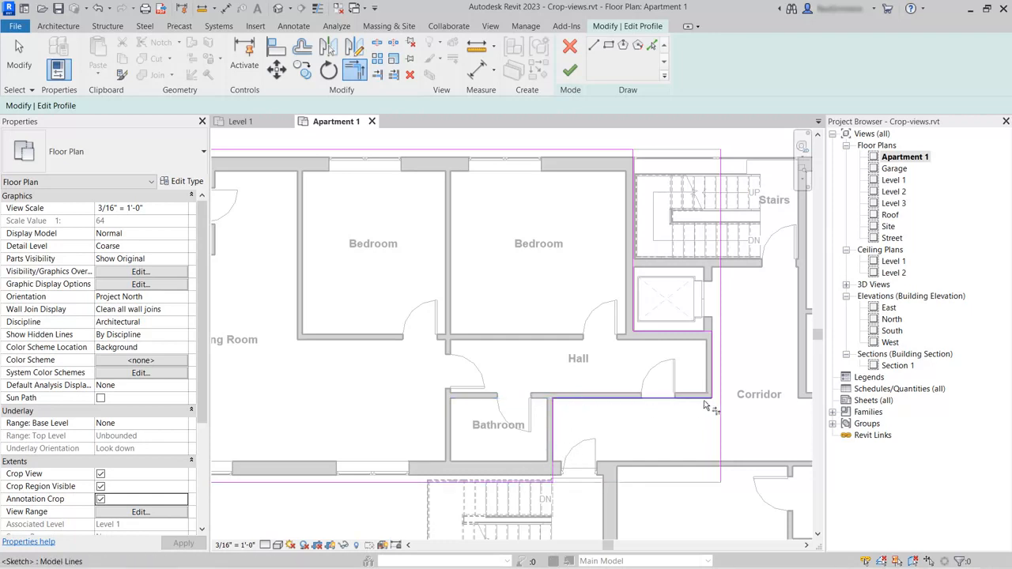
pyautogui.click(456, 149)
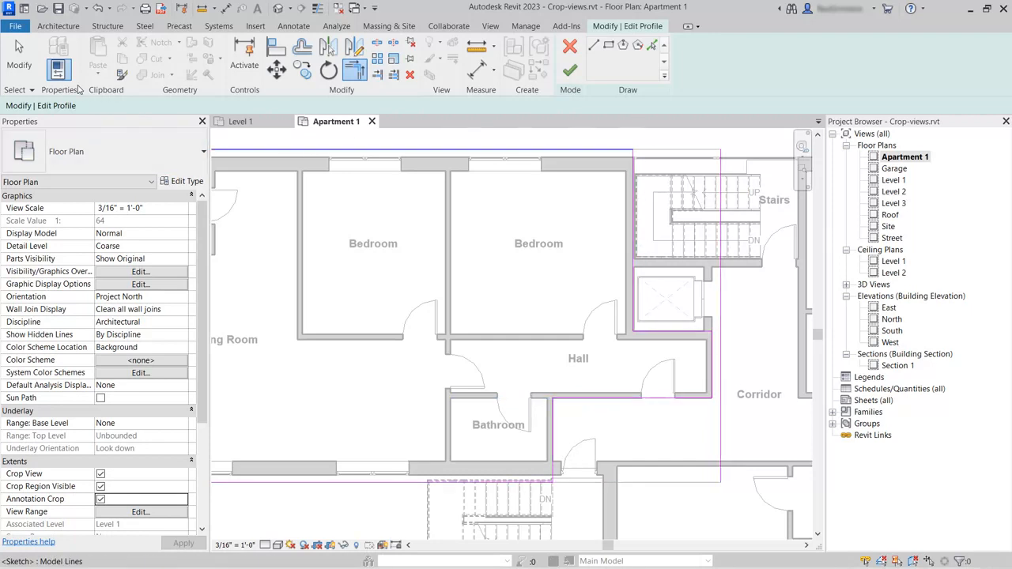
pyautogui.click(16, 65)
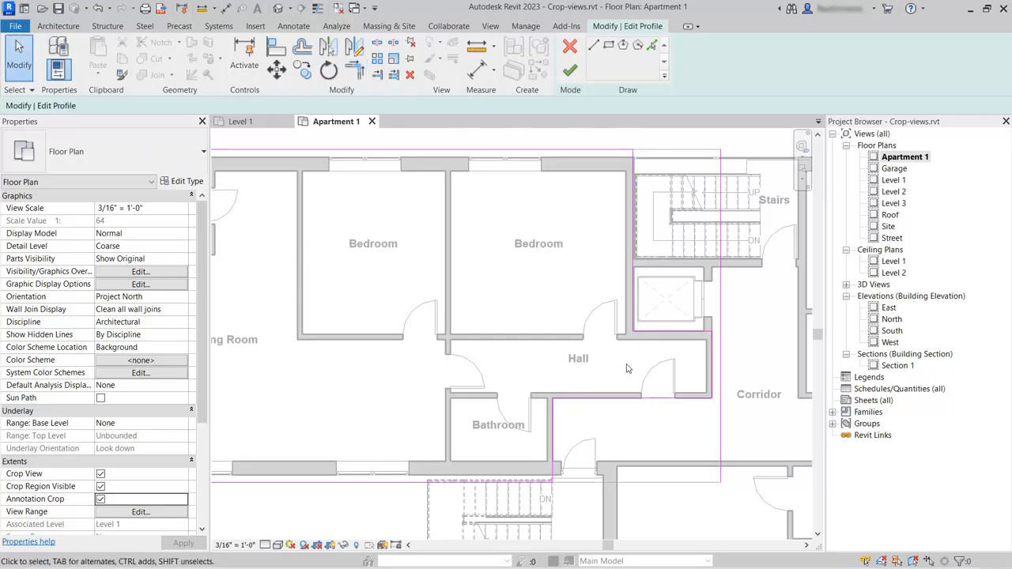
# Delete the leftover boundary line through the Corridor, then finish the crop profile and deselect the crop region.
pyautogui.click(721, 285)
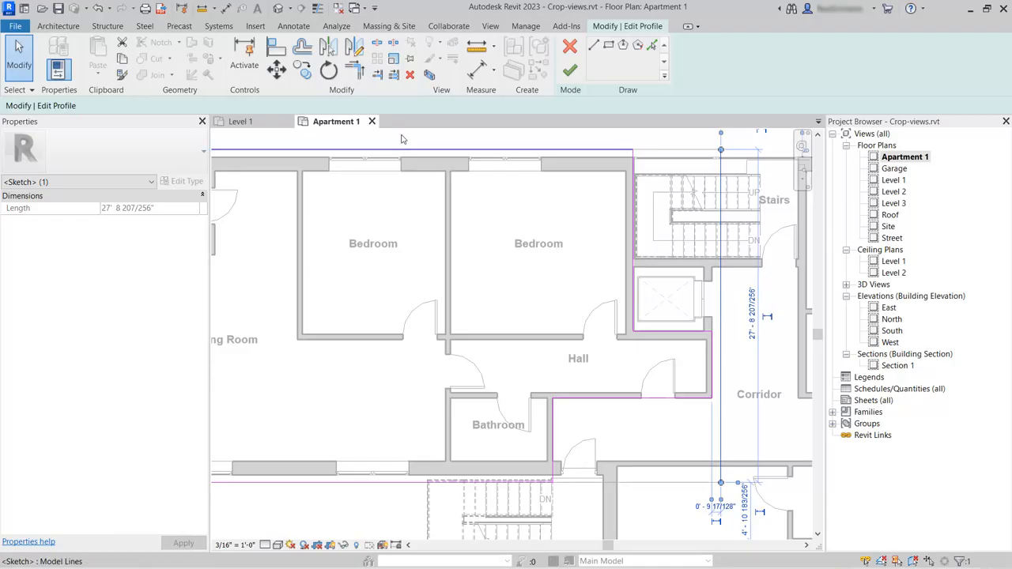
pyautogui.click(410, 75)
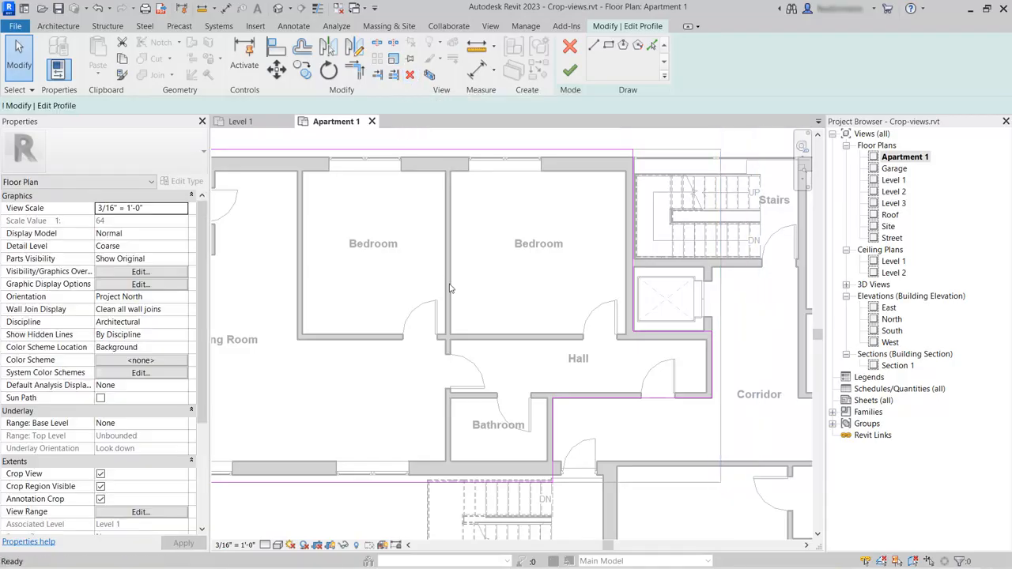
pyautogui.scroll(-3, 738, 278)
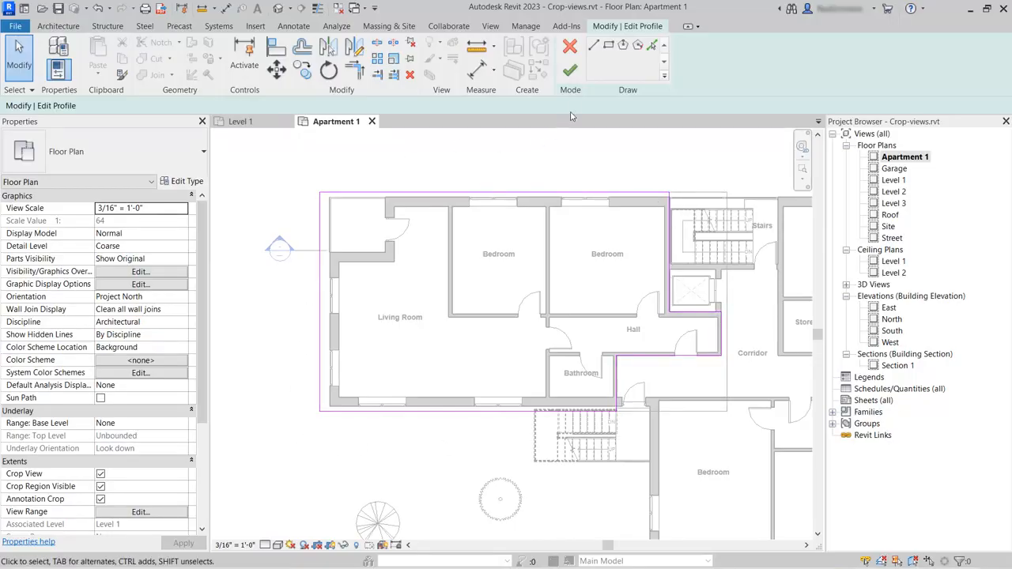
pyautogui.click(570, 70)
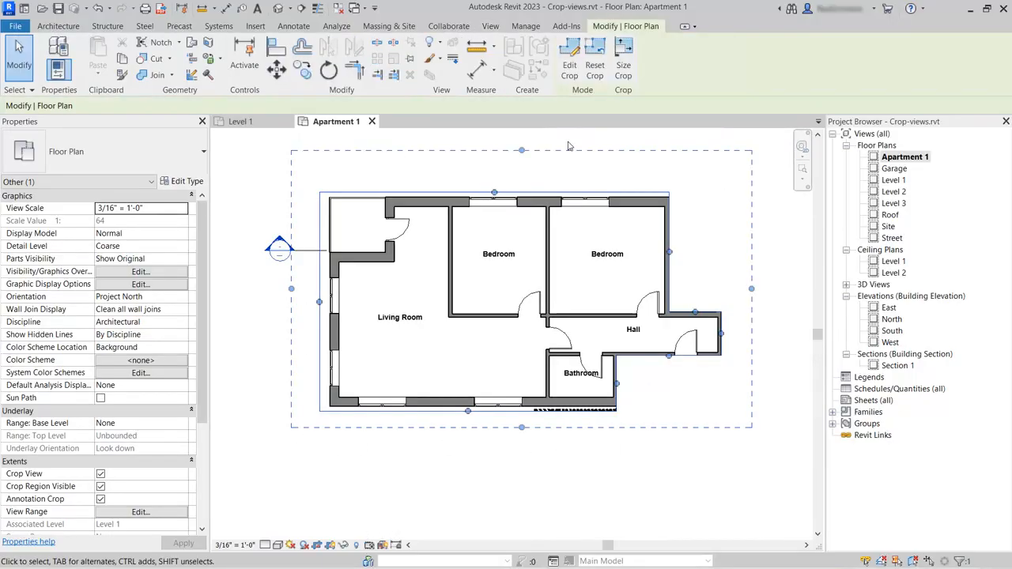
pyautogui.click(309, 179)
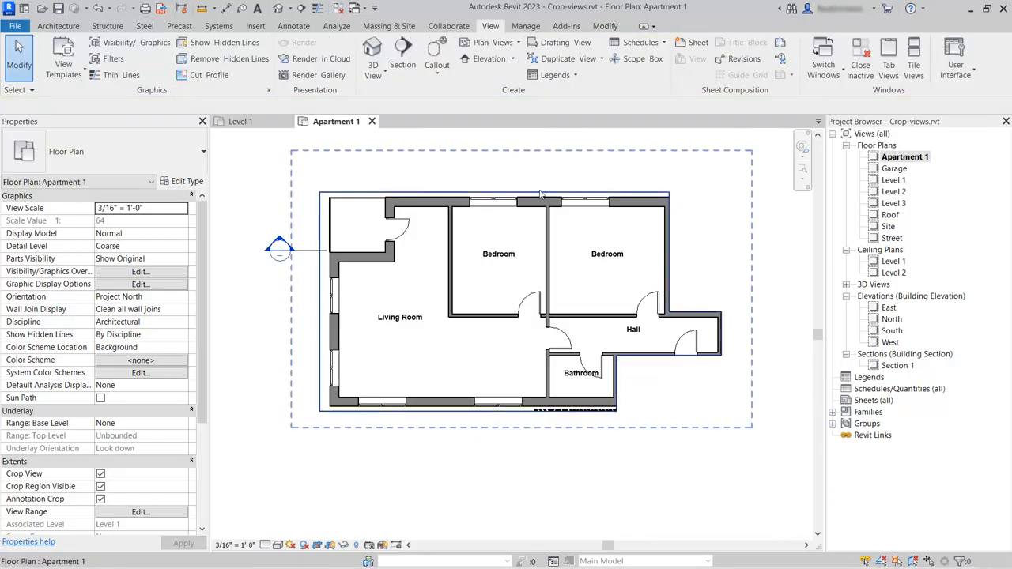
# Pull the crop edge below the Living Room and Bathroom in to the exterior wall to exclude the outside stairs.
pyautogui.moveTo(370, 194); pyautogui.dragTo(409, 201, button='middle')
pyautogui.scroll(3, 572, 457)
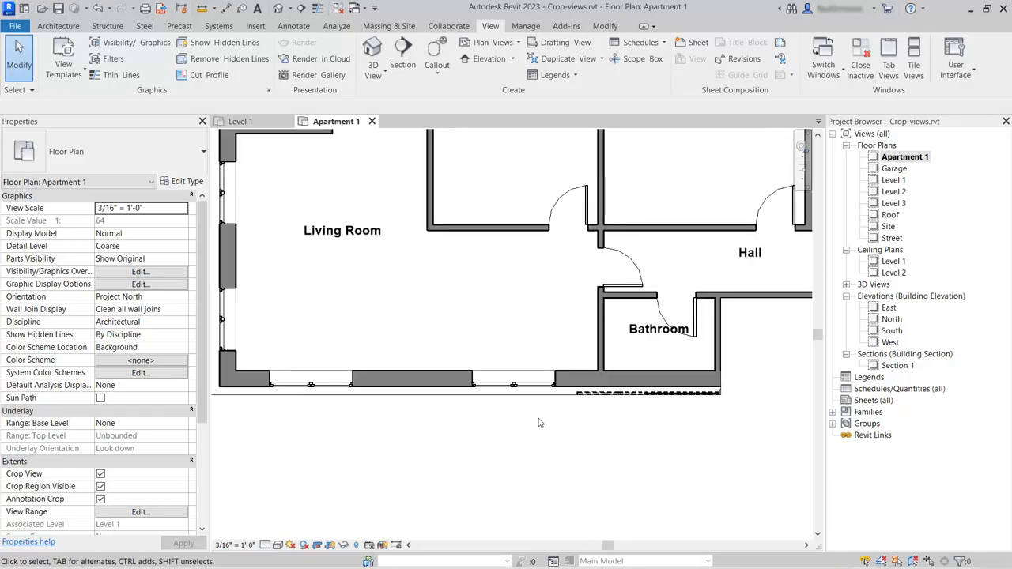
pyautogui.click(447, 388)
pyautogui.moveTo(447, 396); pyautogui.dragTo(453, 385)
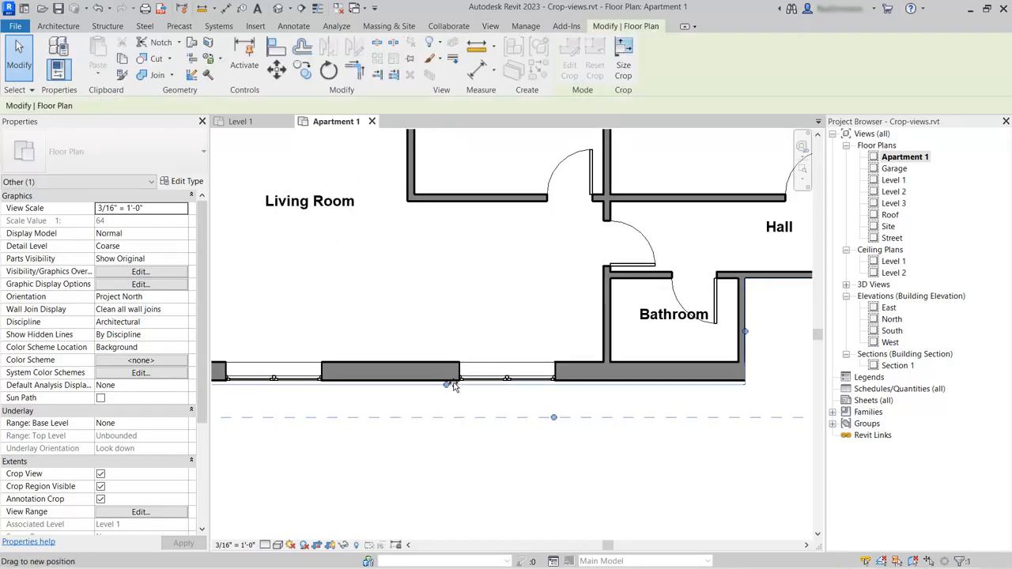
pyautogui.click(448, 470)
pyautogui.scroll(-5, 423, 484)
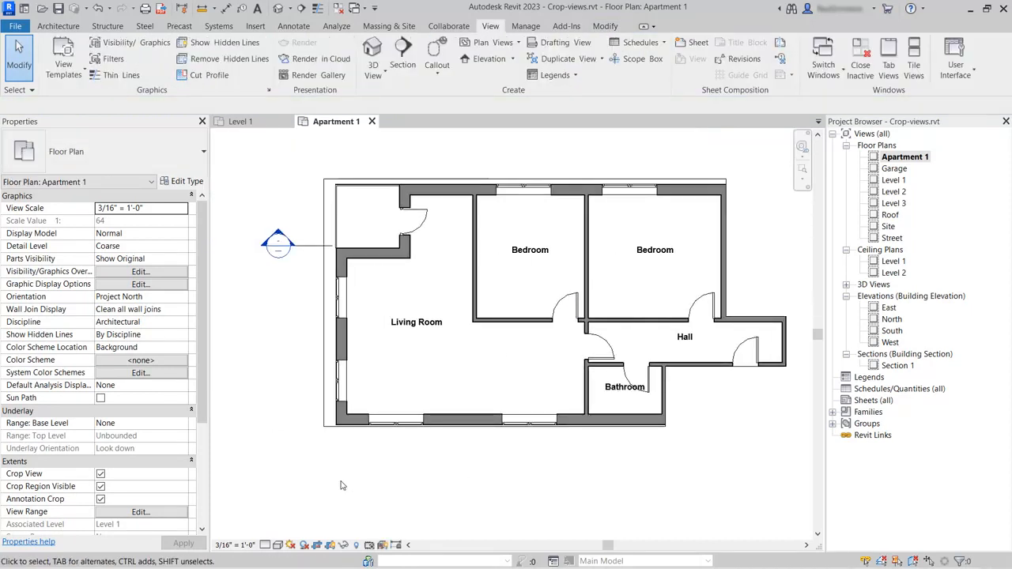
# Turn off the crop region's visibility in the Apartment 1 view while keeping the view cropped.
pyautogui.click(323, 328)
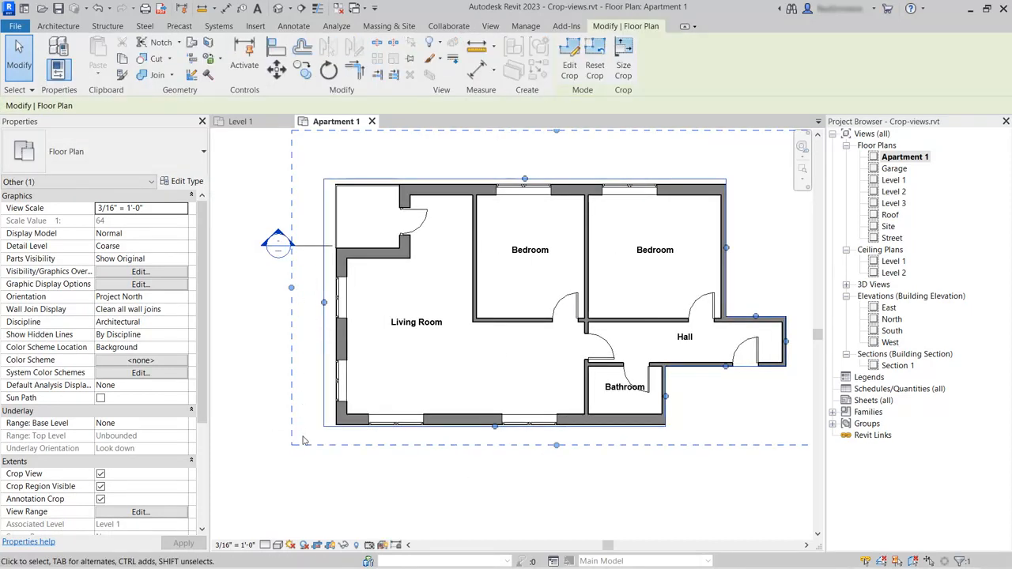
pyautogui.click(100, 487)
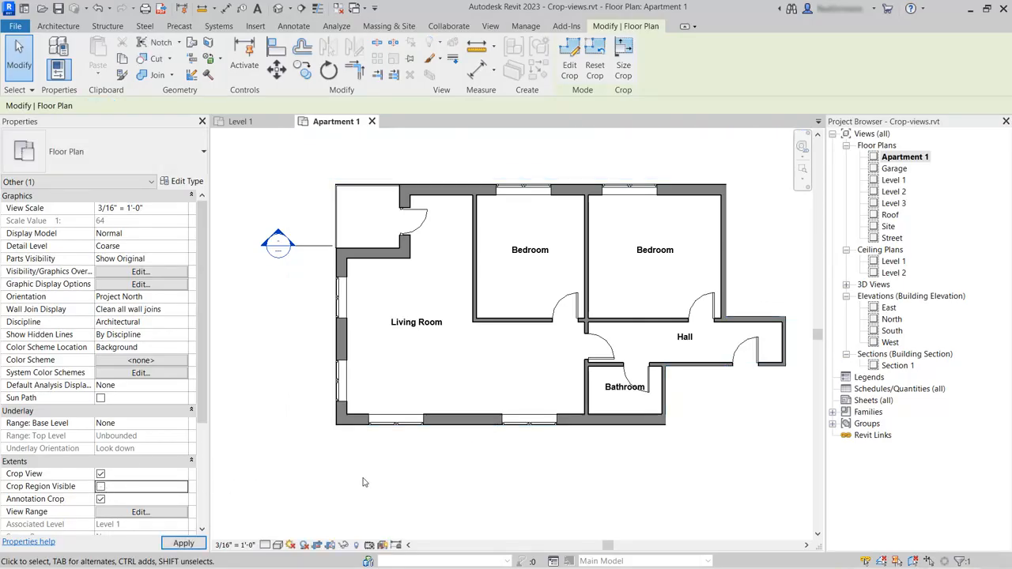
pyautogui.scroll(-1, 330, 407)
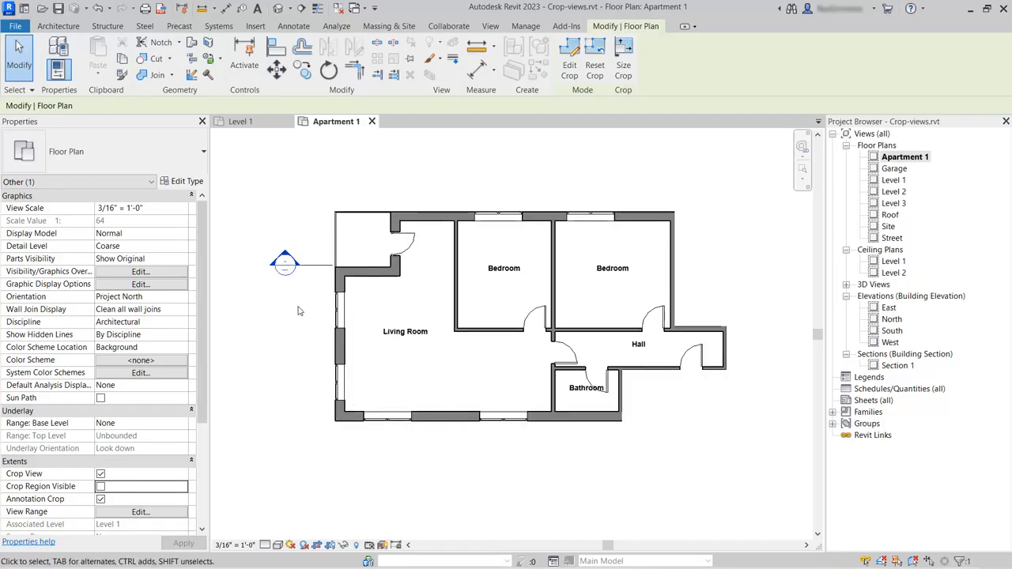
# Hide the section mark beside the Living Room in this view by category.
pyautogui.click(284, 263)
pyautogui.rightClick(295, 326)
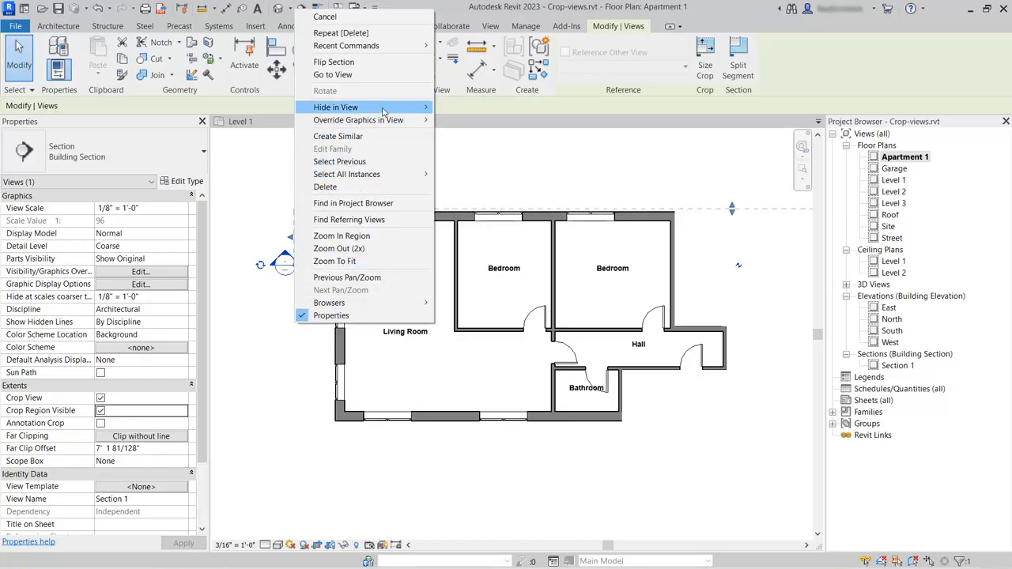
pyautogui.moveTo(383, 111)
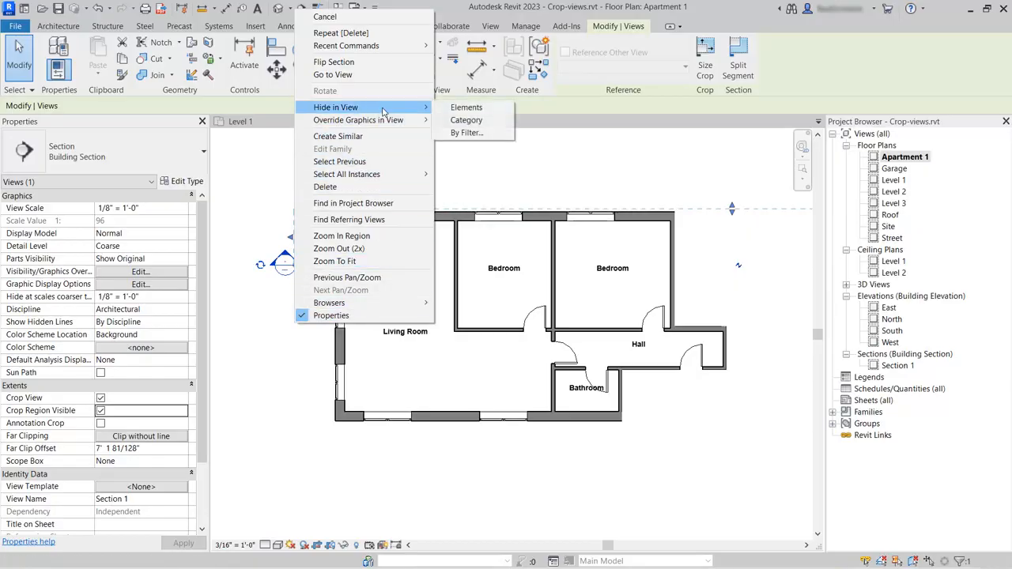
pyautogui.click(474, 121)
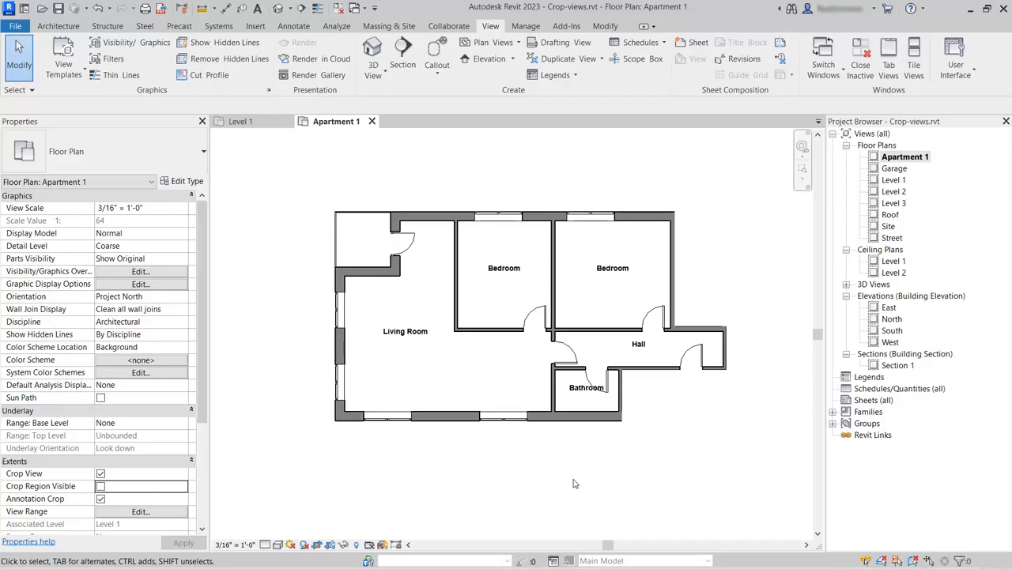
# In the Level 1 floor plan, create a scope box around the elevator and staircase and name it Stairs.
pyautogui.click(244, 122)
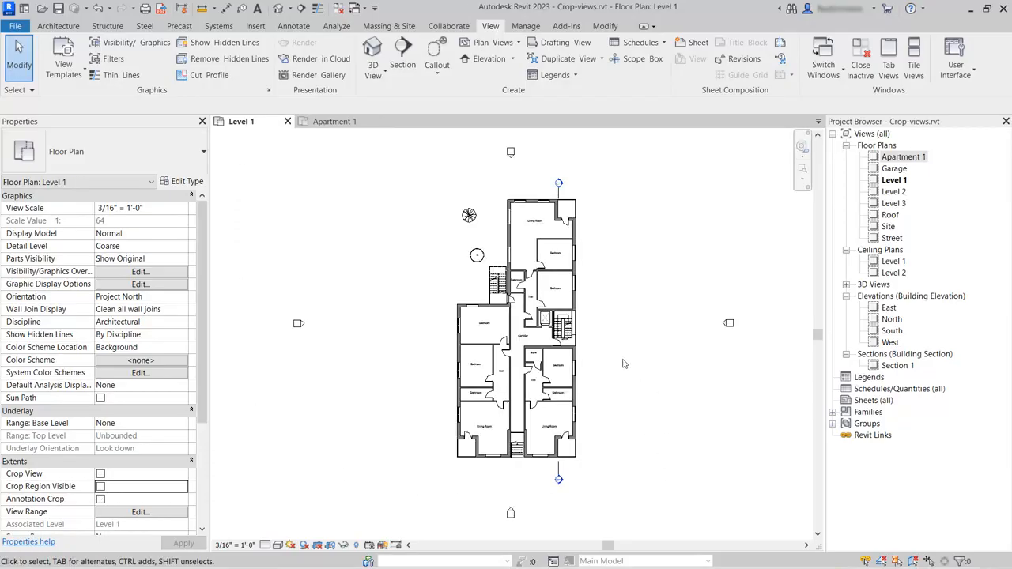
pyautogui.scroll(8, 522, 345)
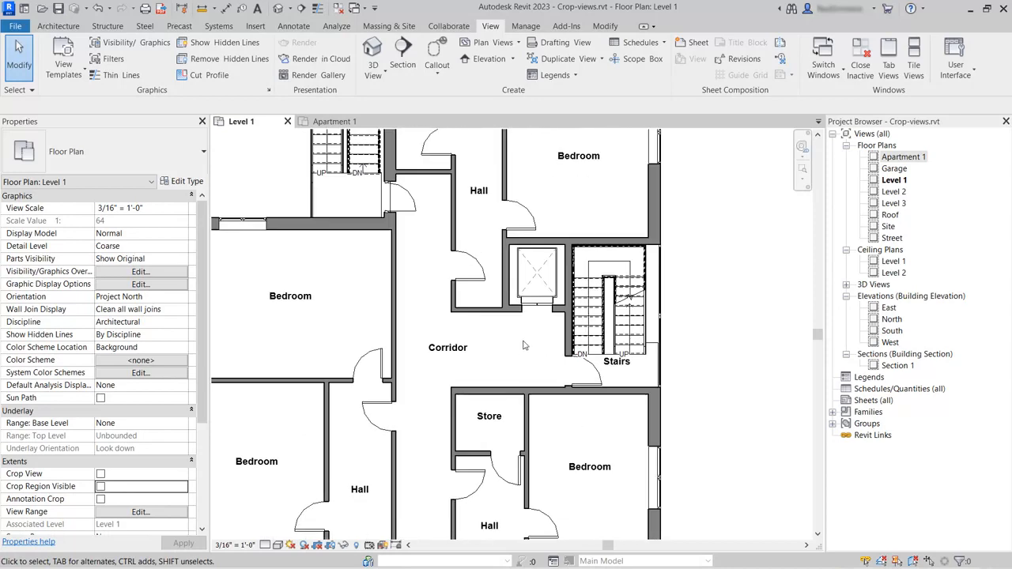
pyautogui.scroll(4, 522, 346)
pyautogui.moveTo(485, 377); pyautogui.dragTo(465, 387, button='middle')
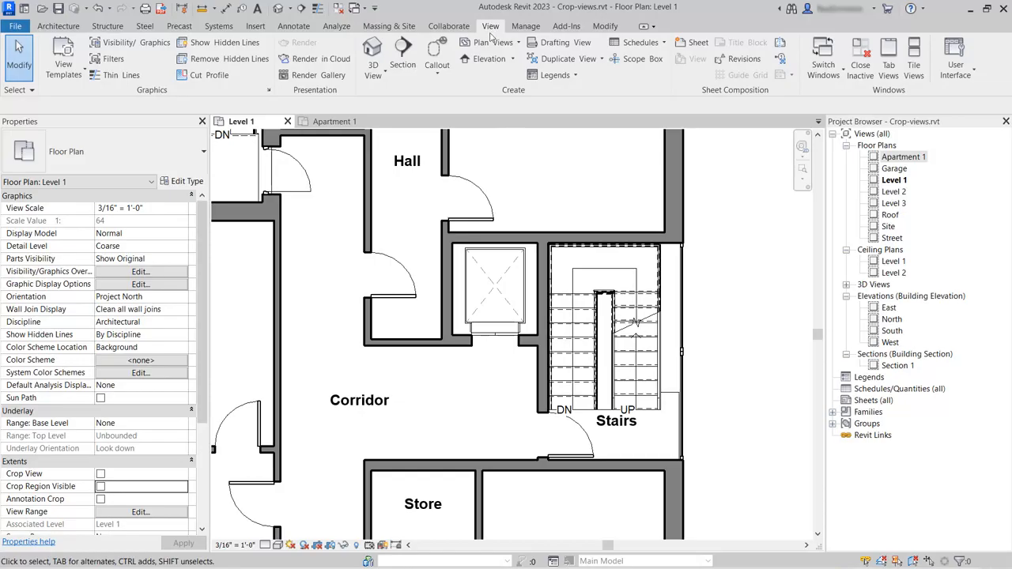
pyautogui.click(637, 59)
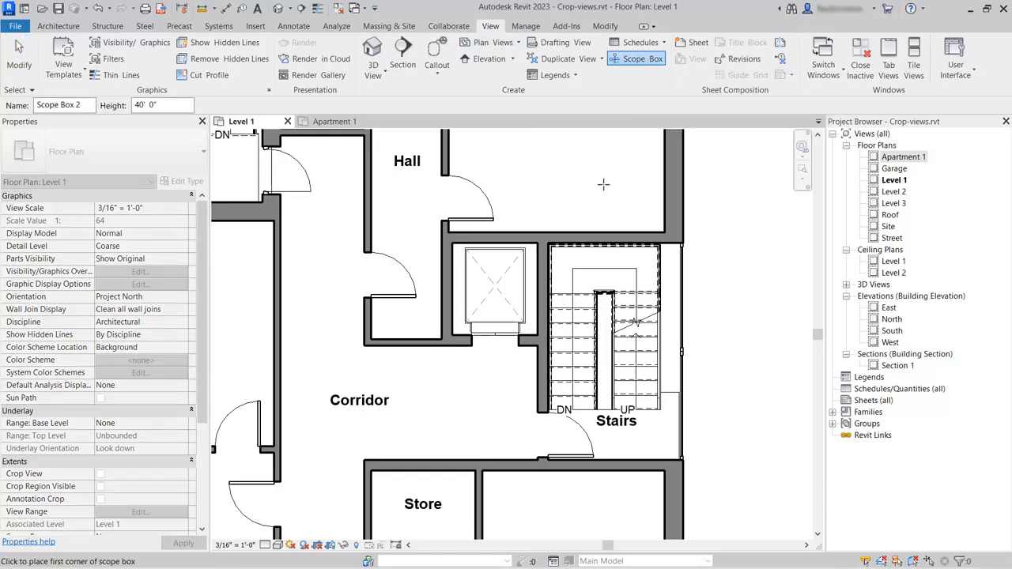
pyautogui.click(436, 228)
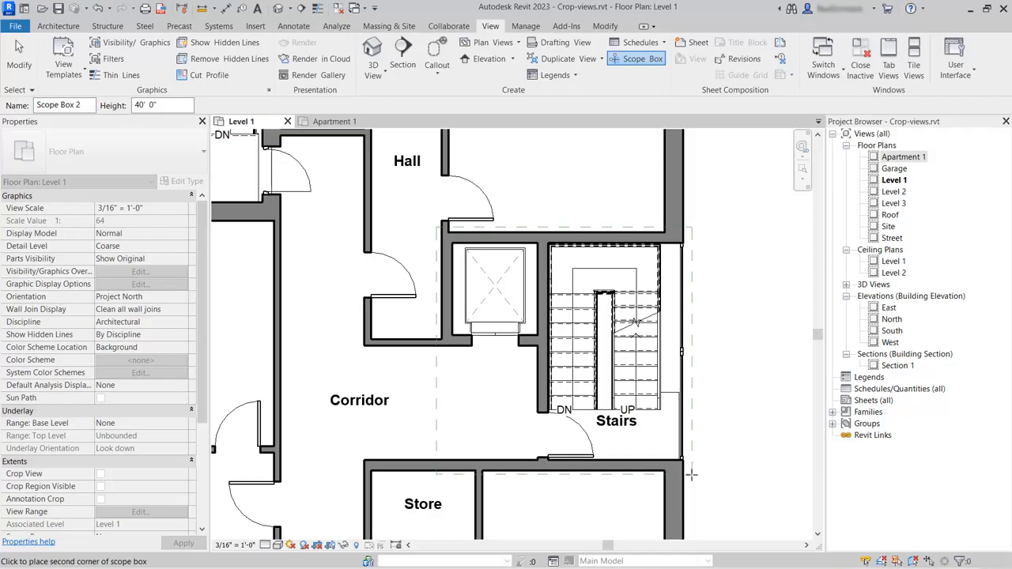
pyautogui.click(691, 472)
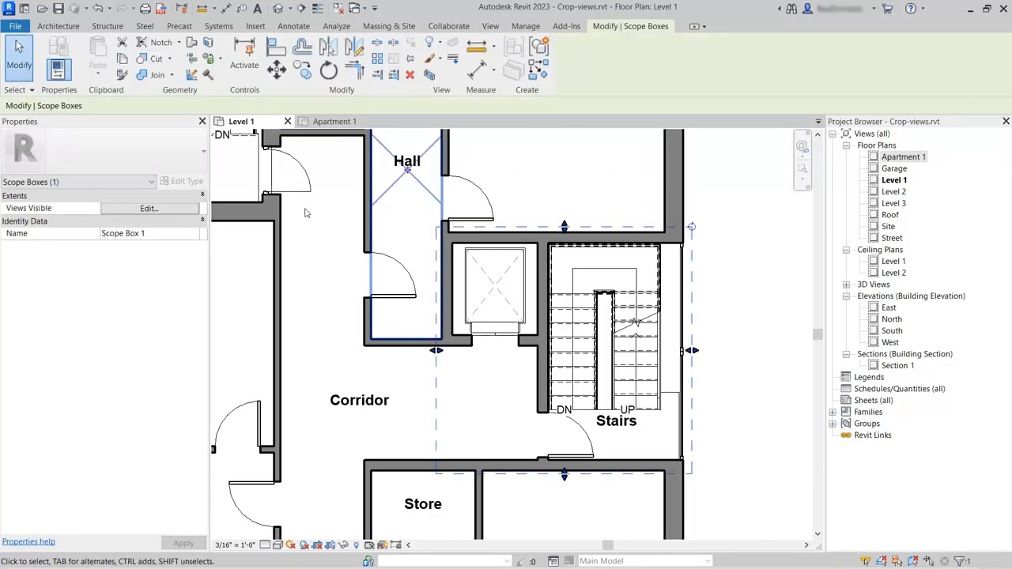
pyautogui.click(174, 239)
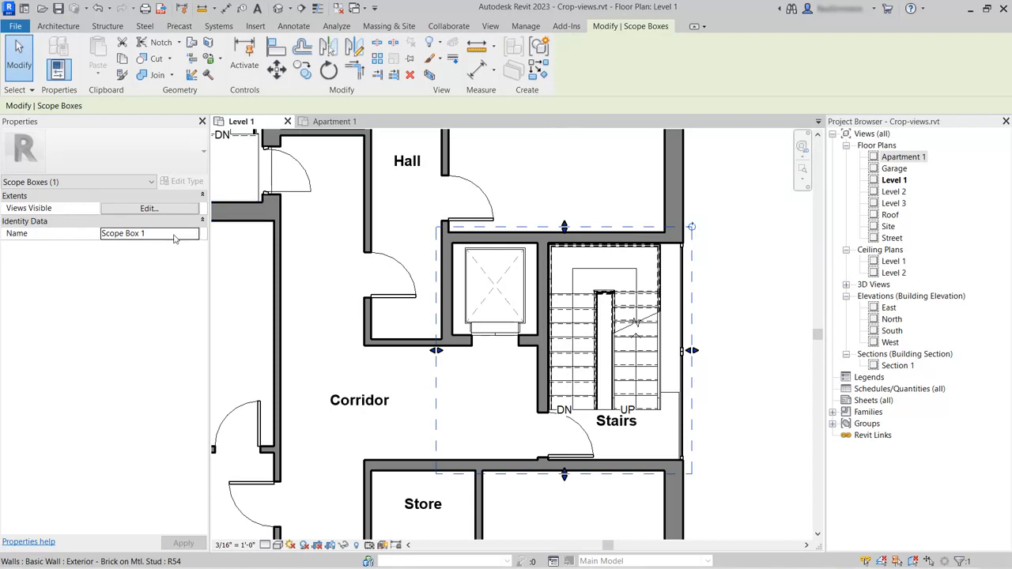
pyautogui.write('Stairs')
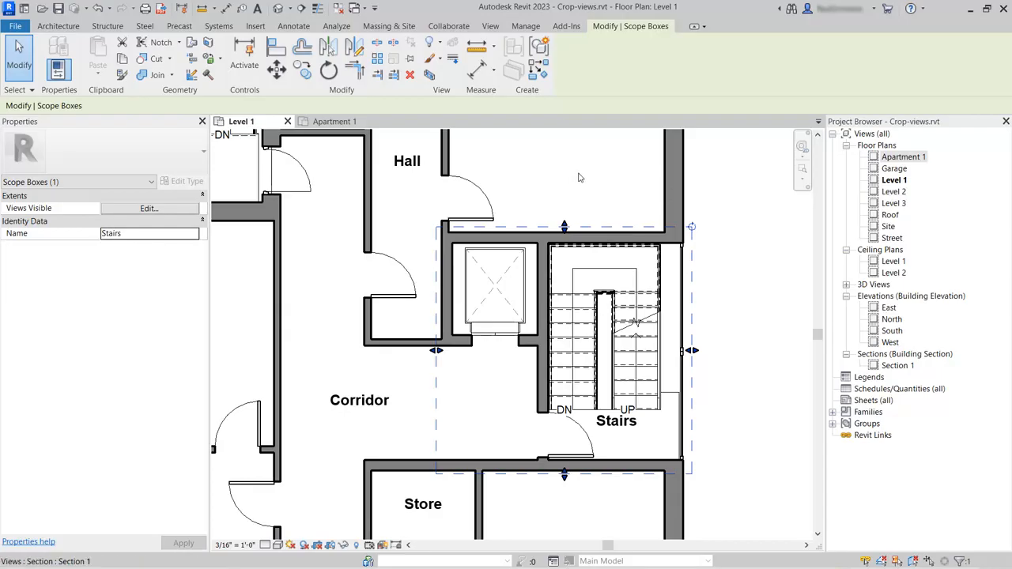
# Duplicate the Level 1 floor plan without detailing and rename the copy Level 1 Stairs.
pyautogui.rightClick(894, 181)
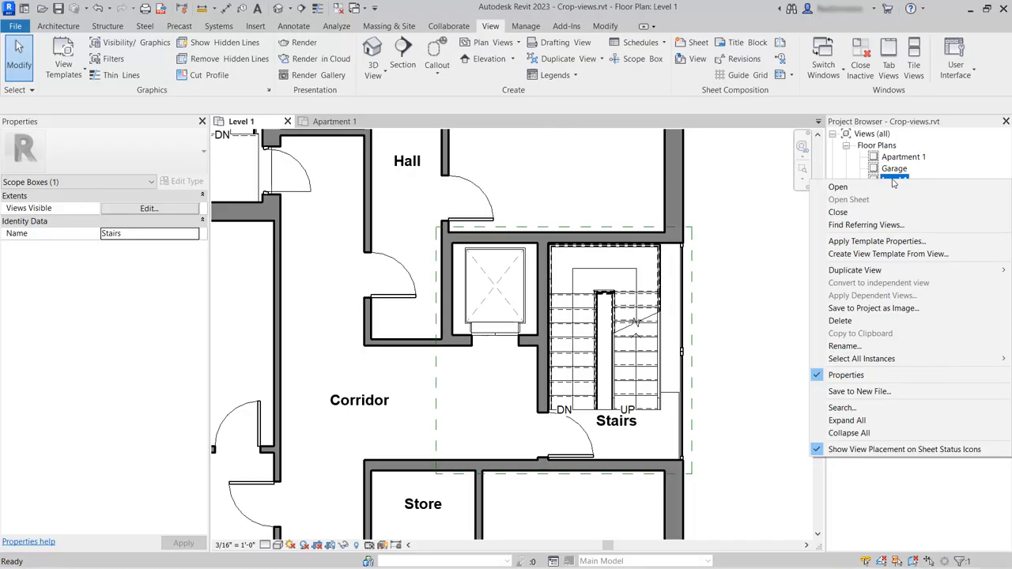
pyautogui.moveTo(857, 271)
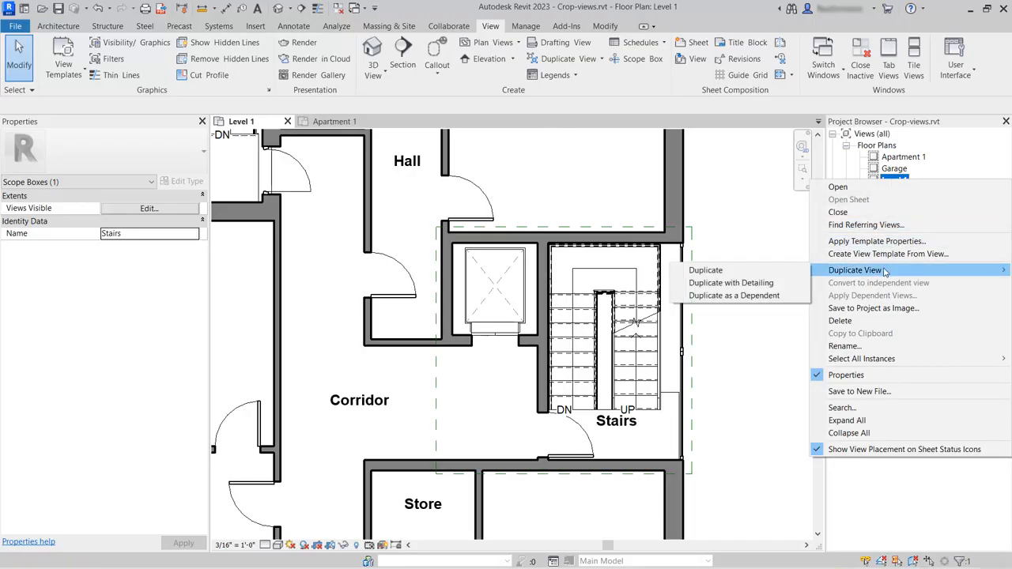
pyautogui.click(739, 274)
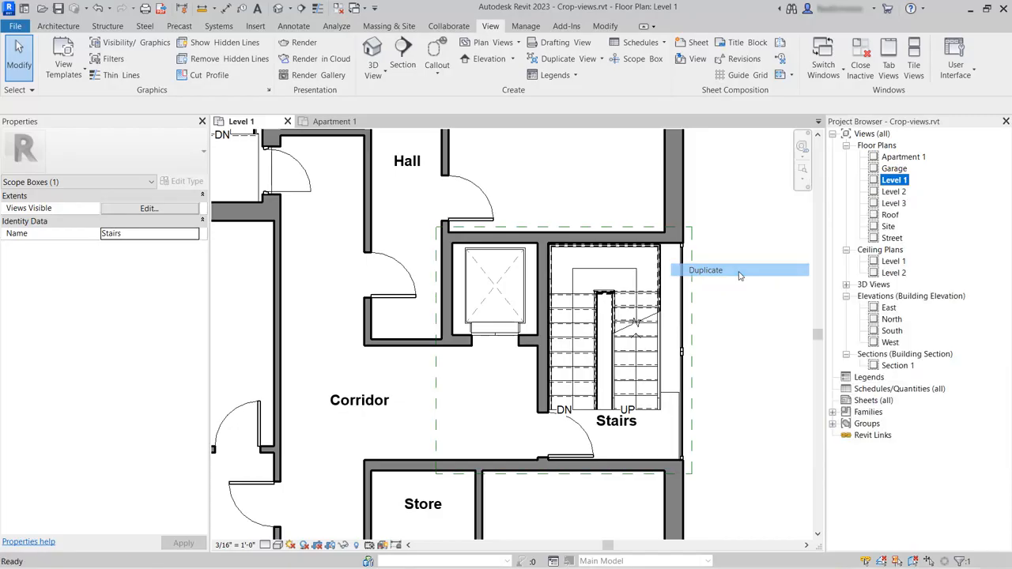
pyautogui.scroll(-4, 774, 302)
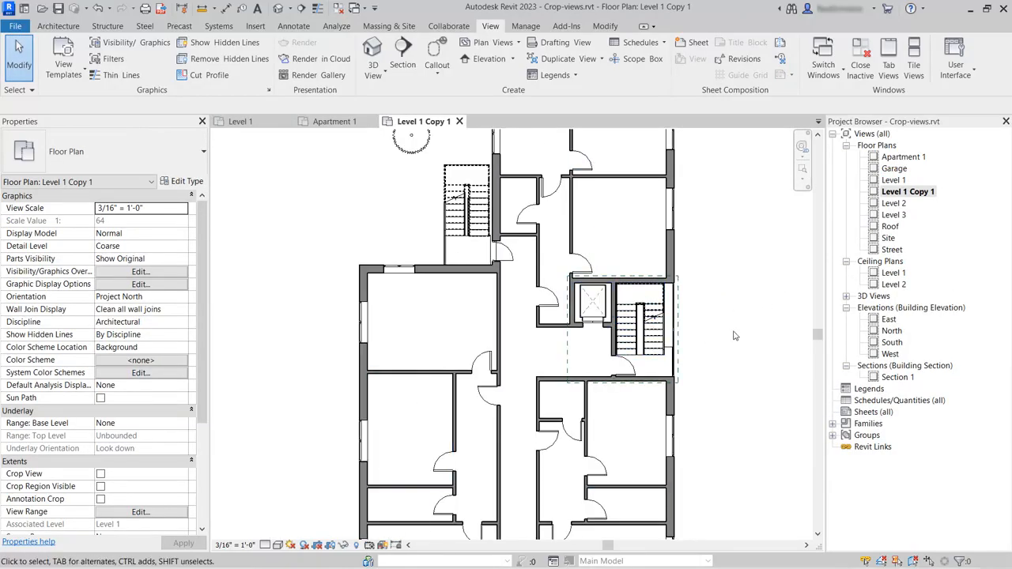
pyautogui.scroll(4, 725, 334)
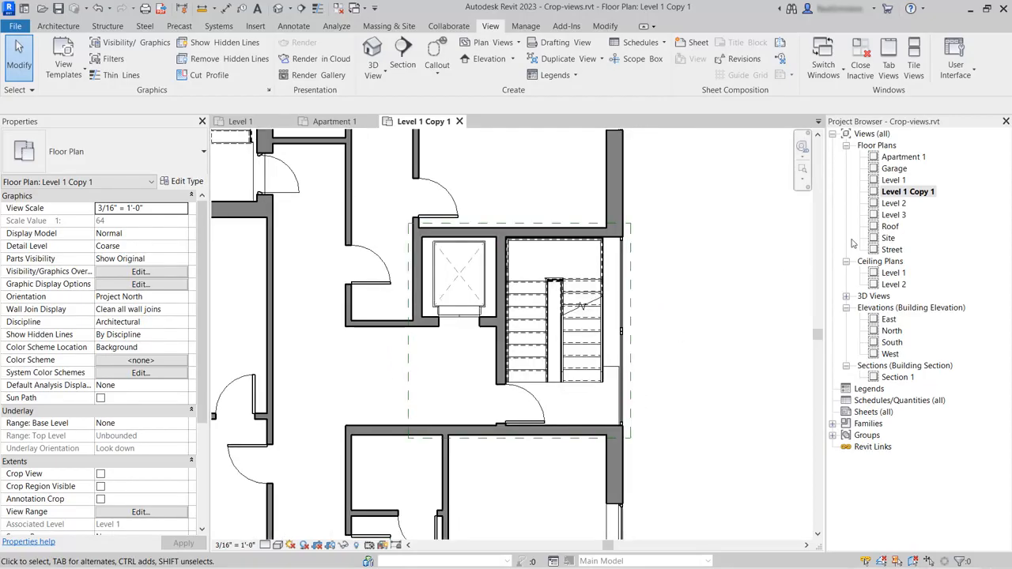
pyautogui.rightClick(907, 192)
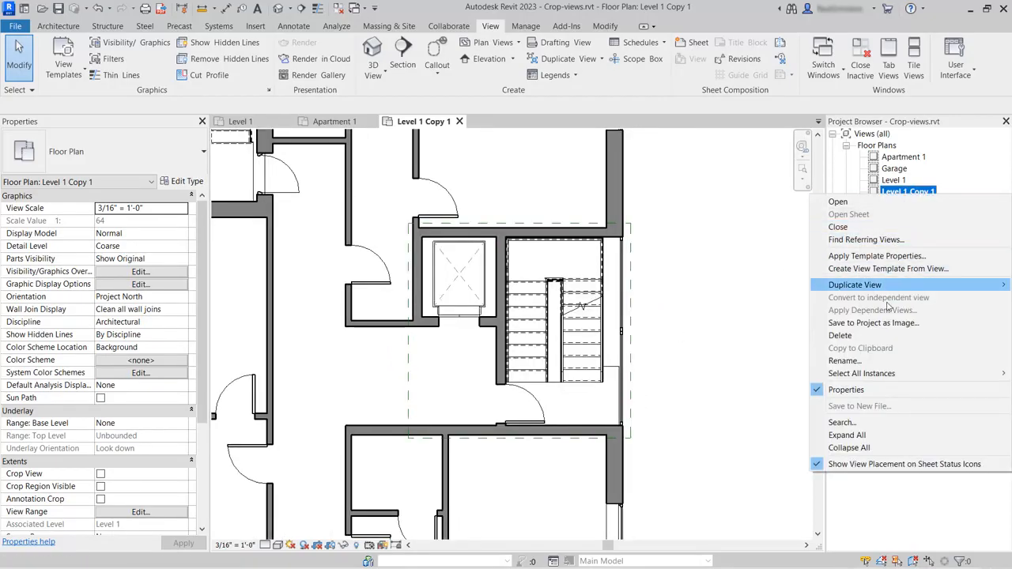
pyautogui.click(844, 361)
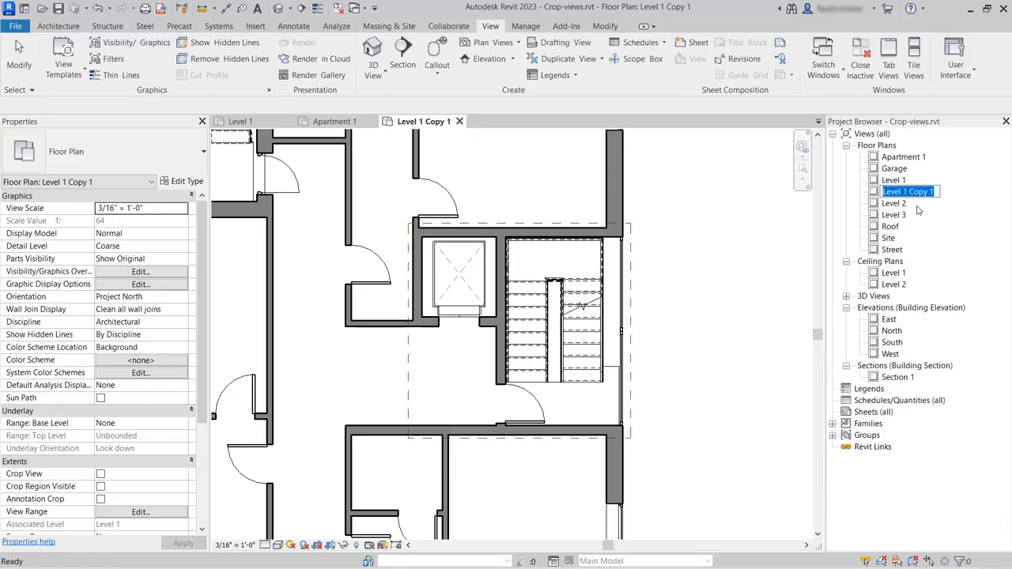
pyautogui.moveTo(909, 192); pyautogui.dragTo(948, 193)
pyautogui.write('Stairs')
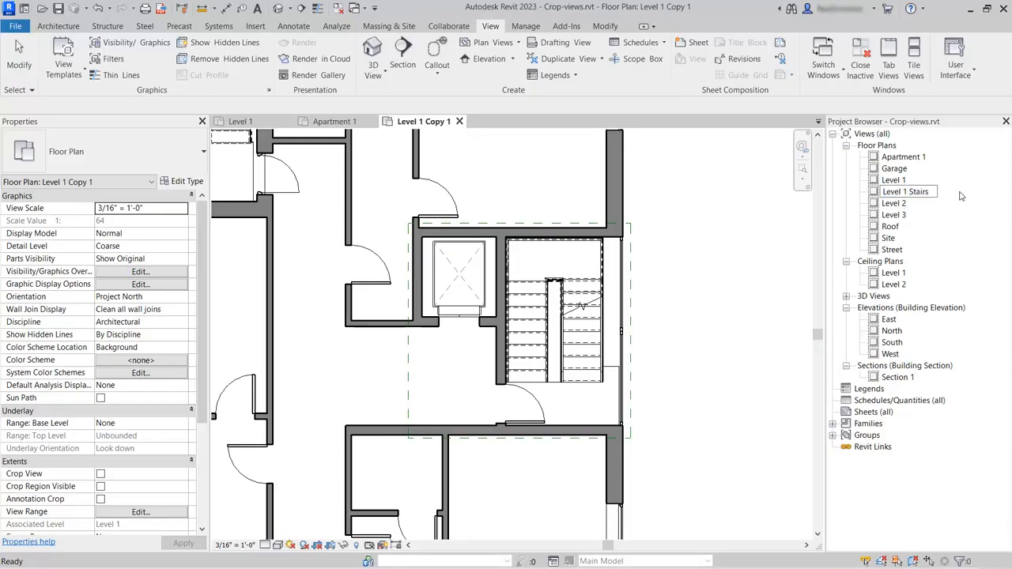
pyautogui.press('Return')
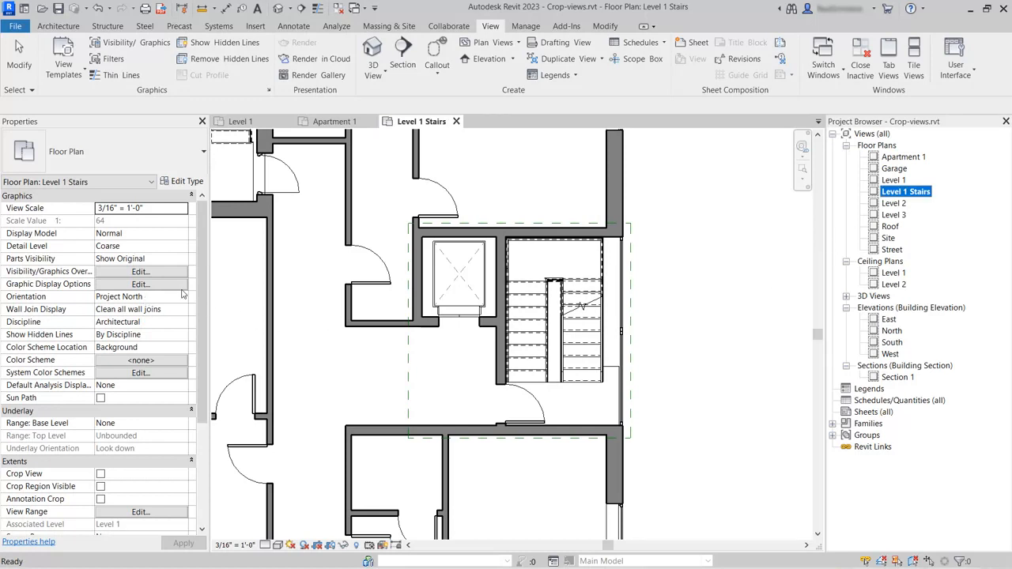
# Assign the Stairs scope box to the Level 1 Stairs view and turn off its crop region visibility.
pyautogui.scroll(-4, 207, 306)
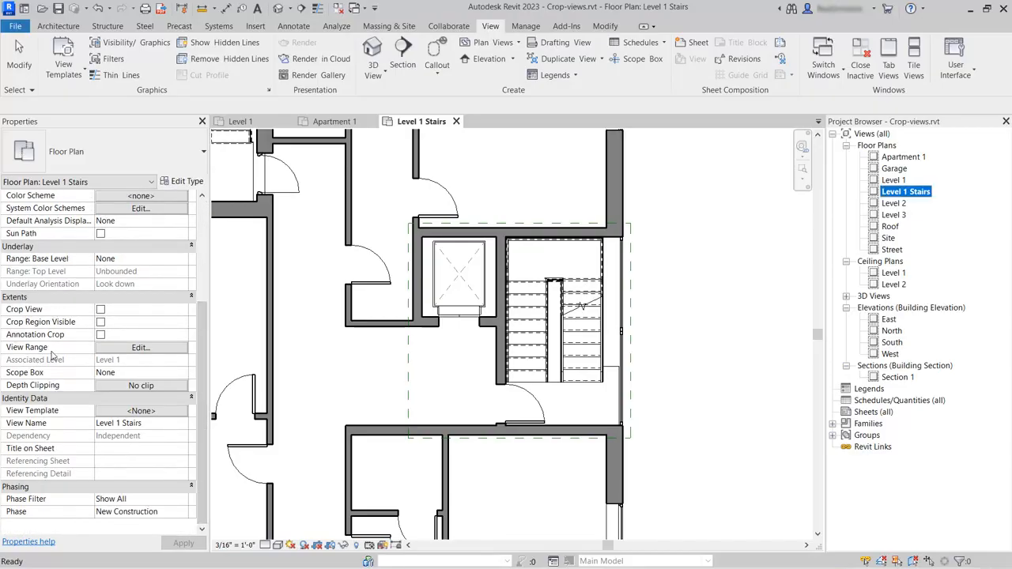
pyautogui.click(150, 373)
pyautogui.click(182, 373)
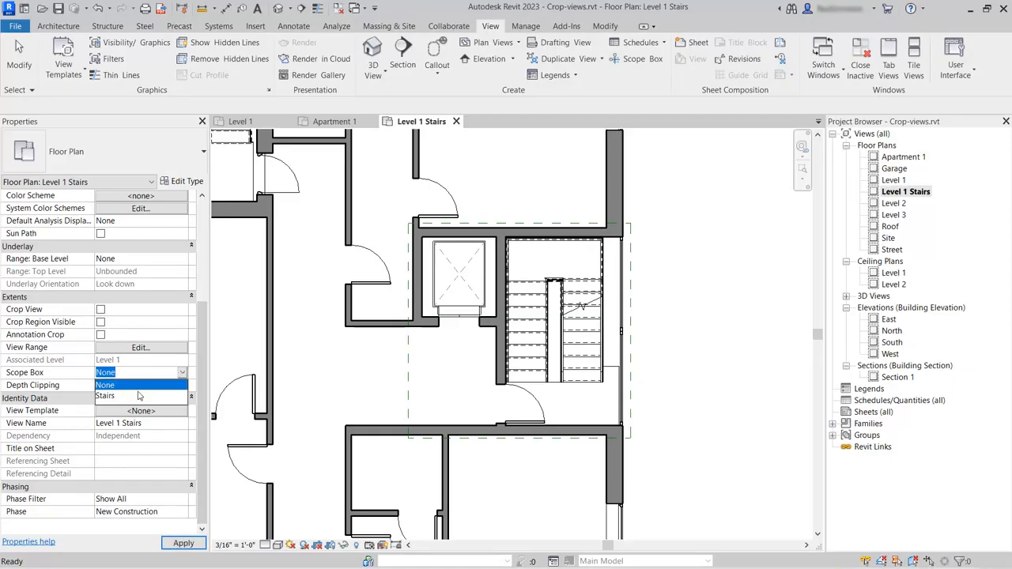
pyautogui.click(120, 397)
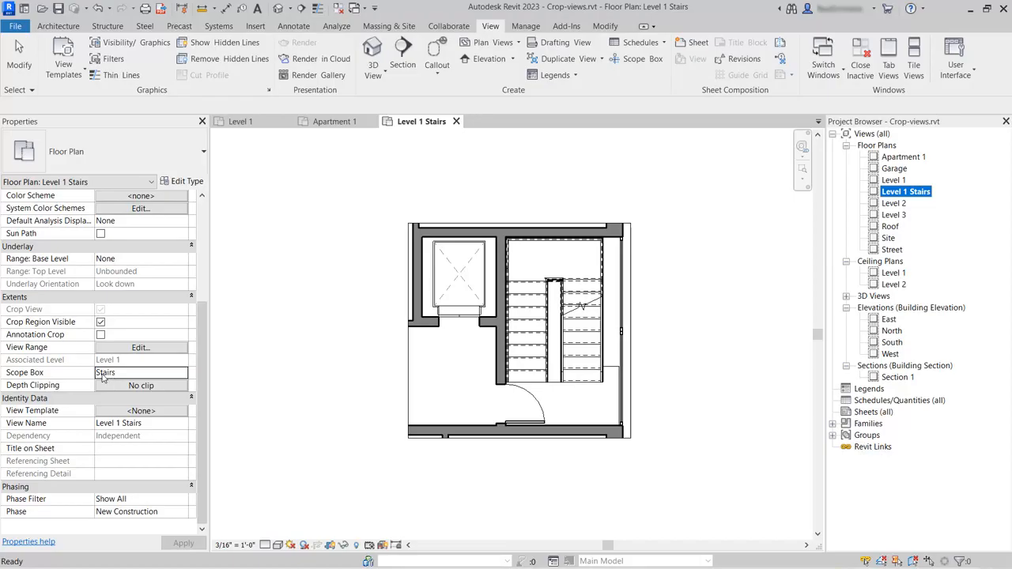
pyautogui.click(100, 322)
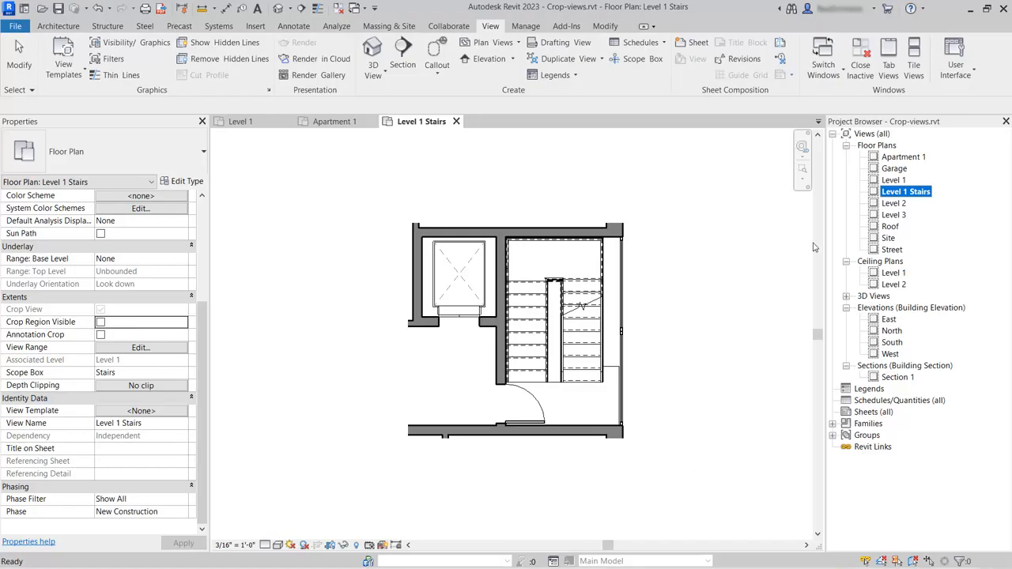
# Open the Garage floor plan, duplicate it without detailing and rename the copy Garage Stairs.
pyautogui.doubleClick(894, 169)
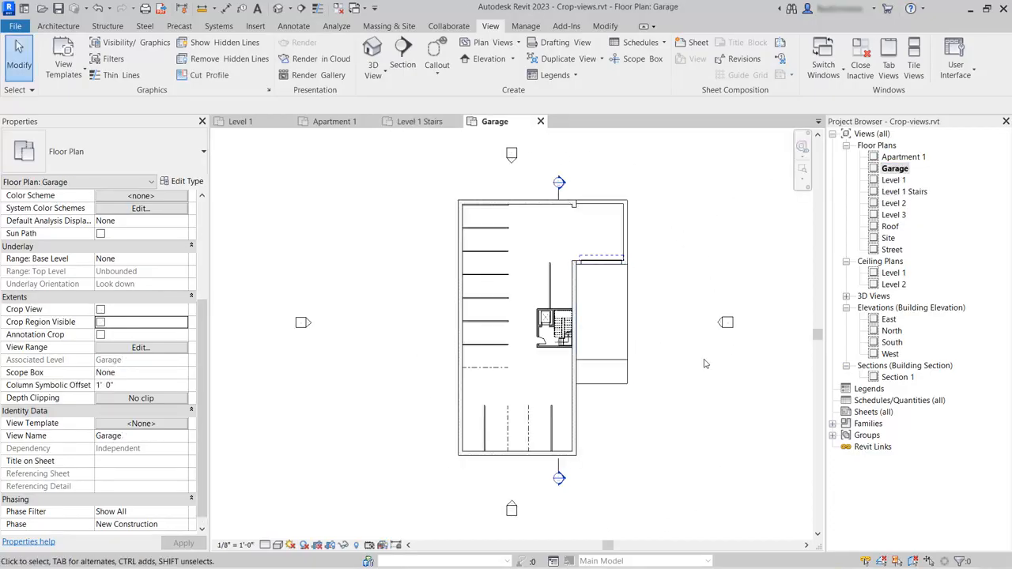
pyautogui.rightClick(895, 171)
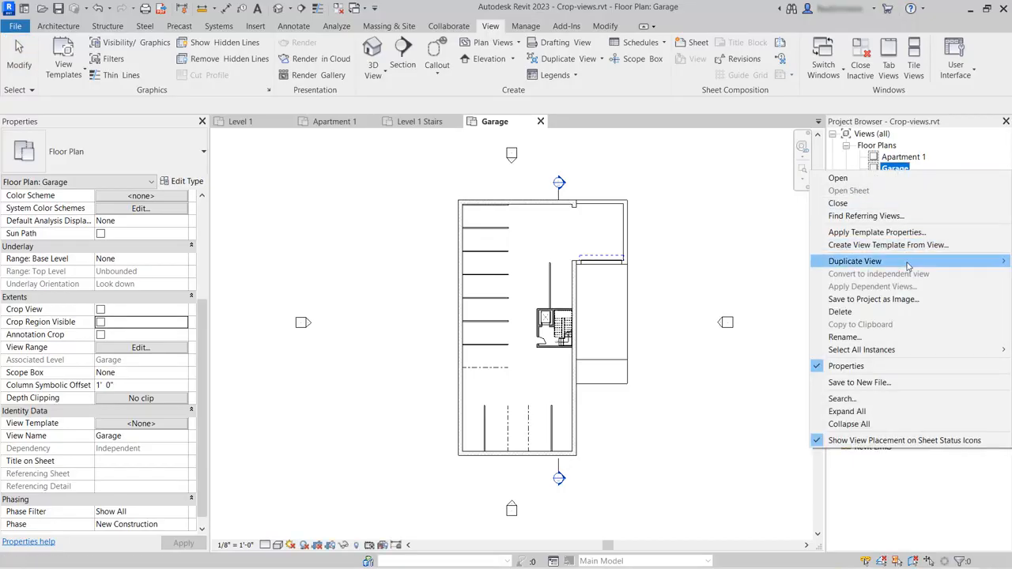
pyautogui.moveTo(850, 261)
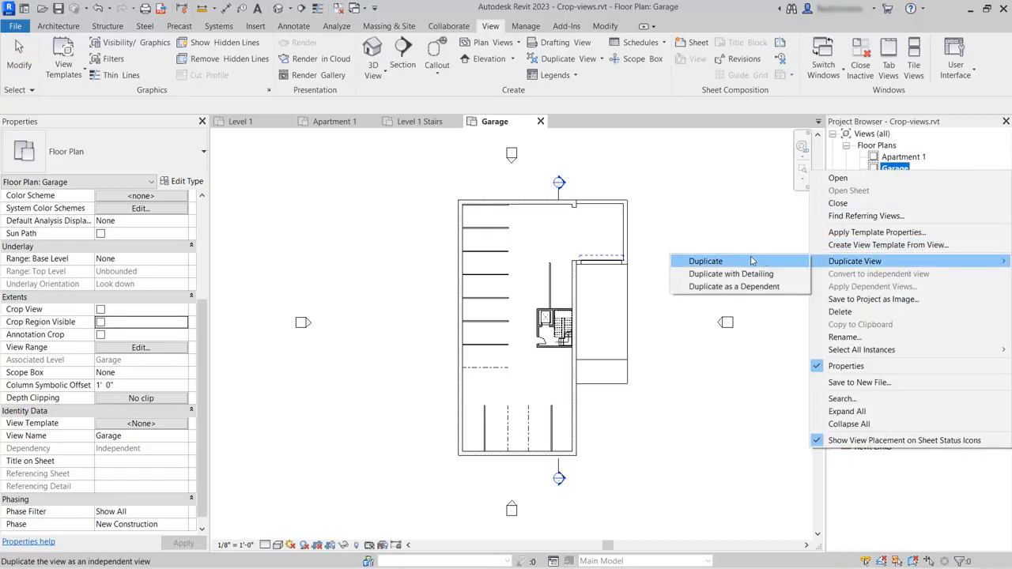
pyautogui.click(752, 261)
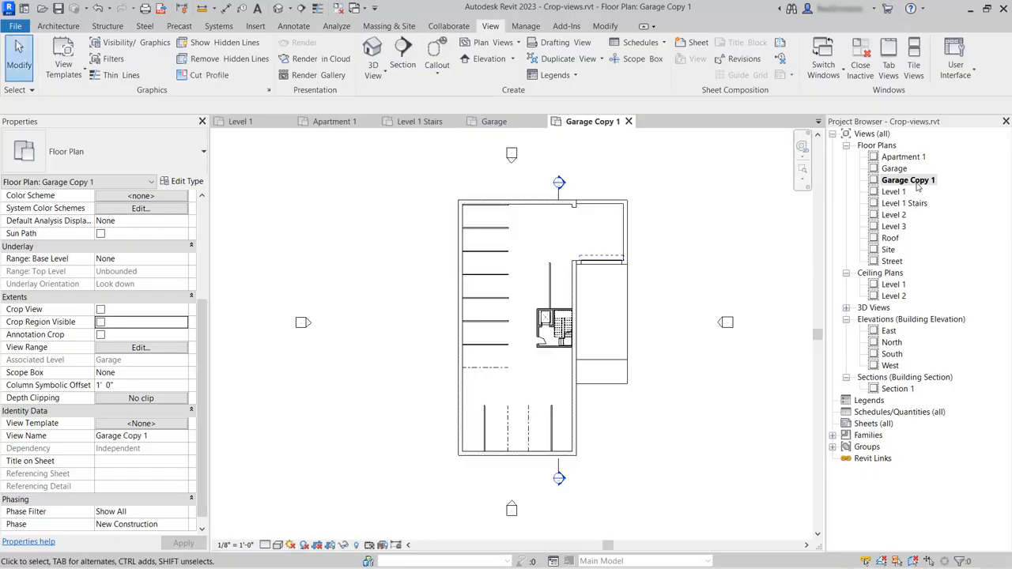
pyautogui.rightClick(917, 184)
pyautogui.click(846, 349)
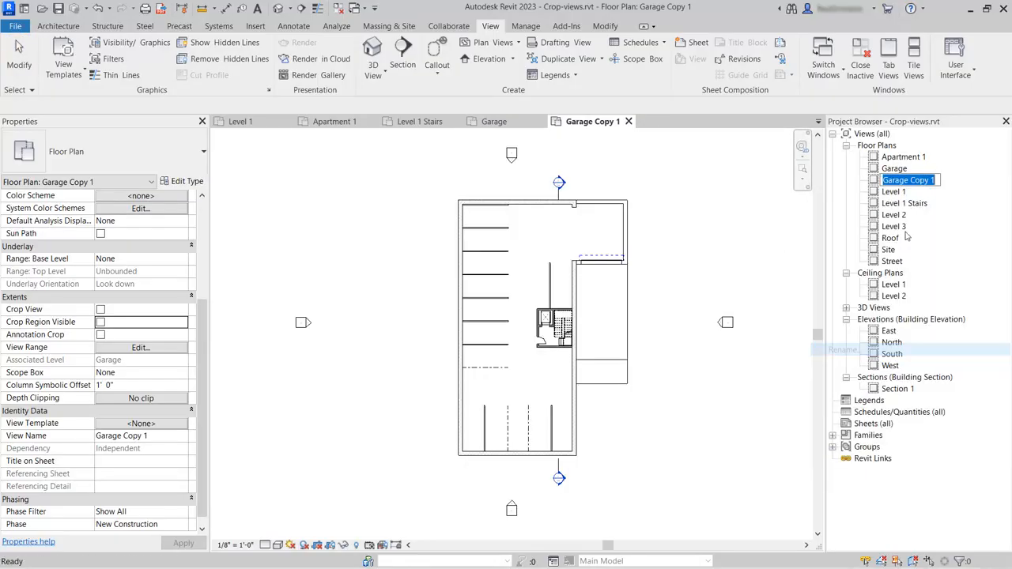
pyautogui.moveTo(909, 180); pyautogui.dragTo(952, 176)
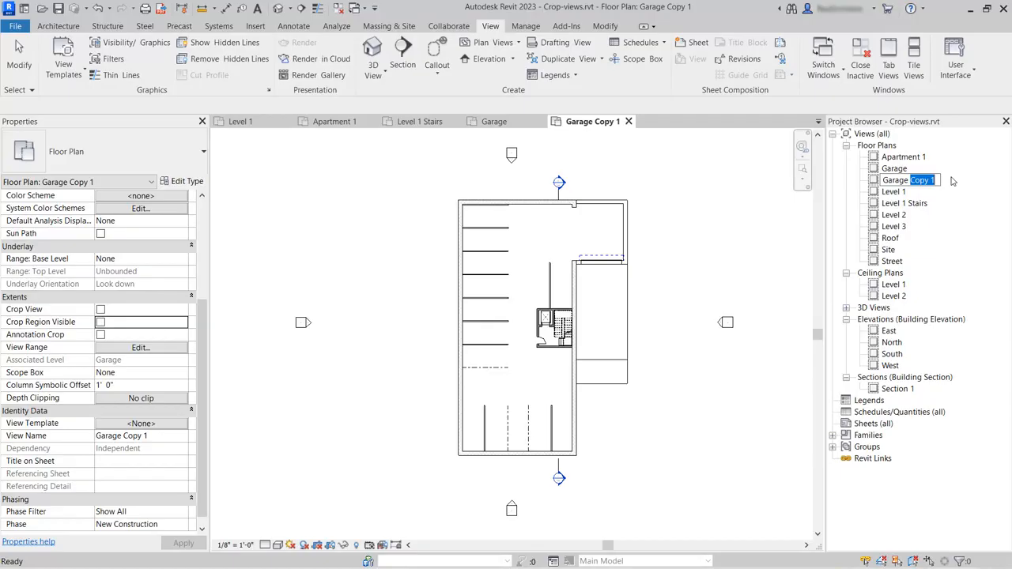
pyautogui.write('Stairs')
pyautogui.press('Return')
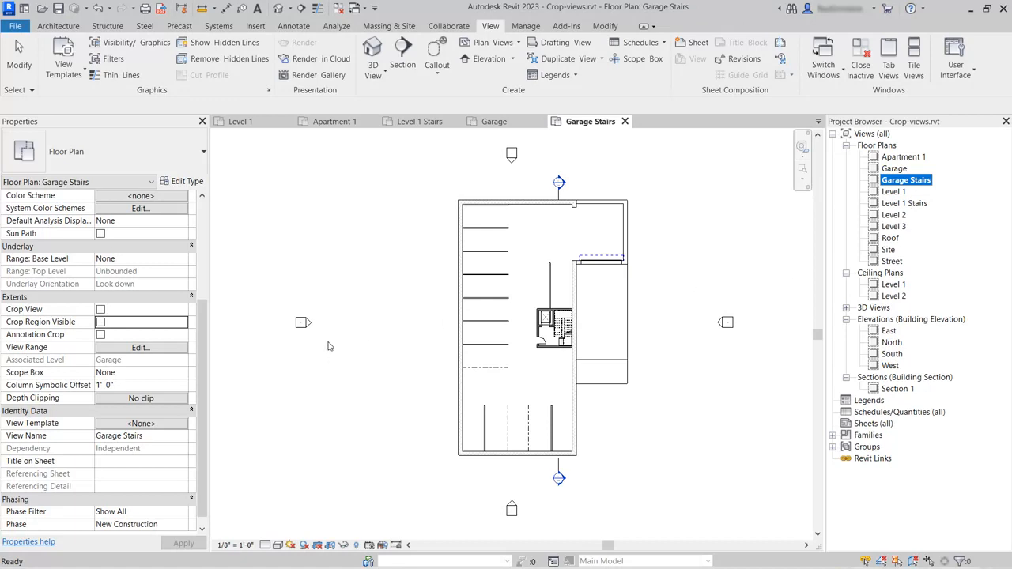
# Assign the Stairs scope box to the Garage Stairs view.
pyautogui.moveTo(205, 352); pyautogui.dragTo(206, 385)
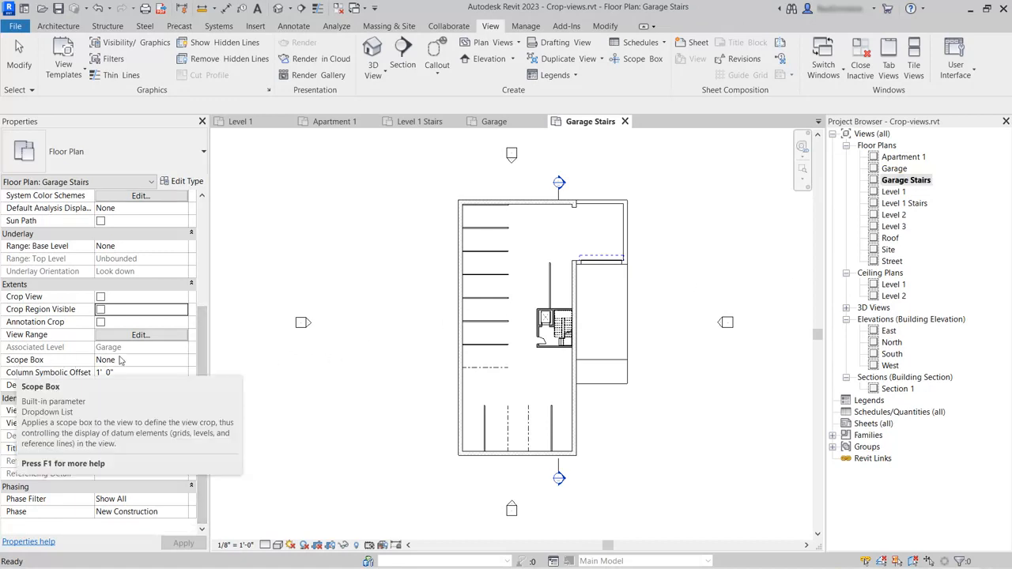
pyautogui.click(180, 361)
pyautogui.click(182, 359)
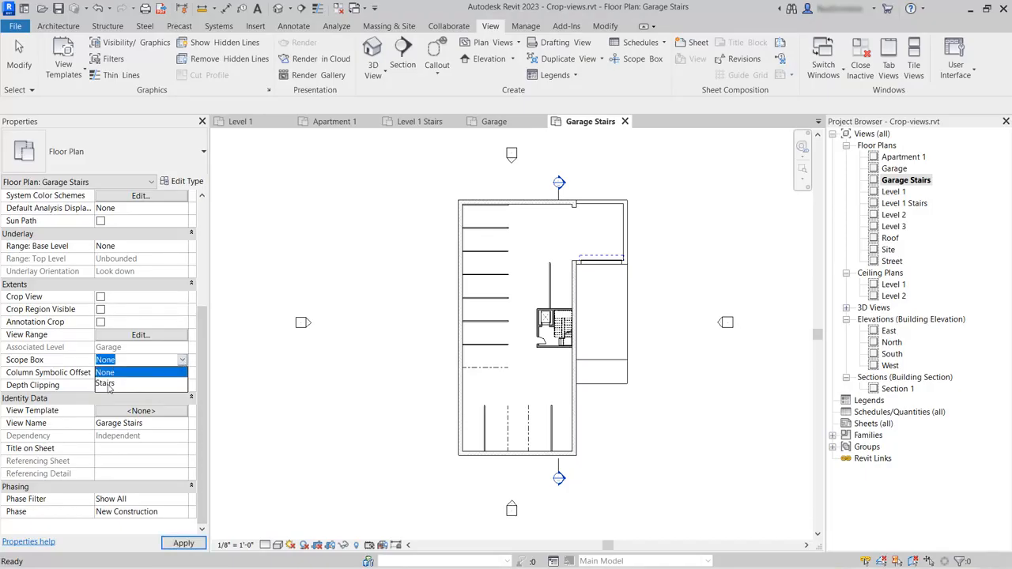
pyautogui.click(108, 384)
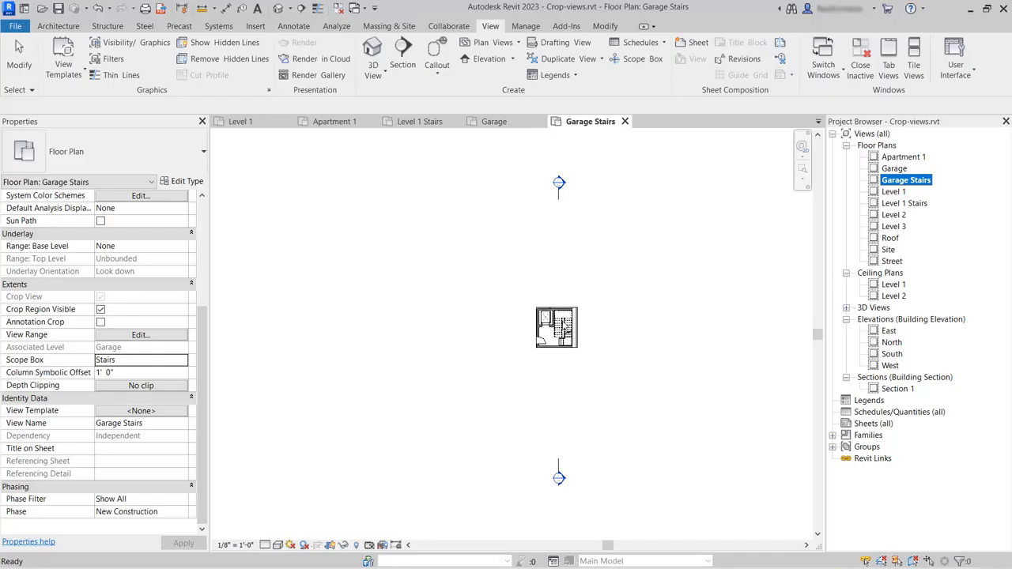
# Hide the section mark in the Garage Stairs view by category.
pyautogui.click(562, 198)
pyautogui.rightClick(637, 227)
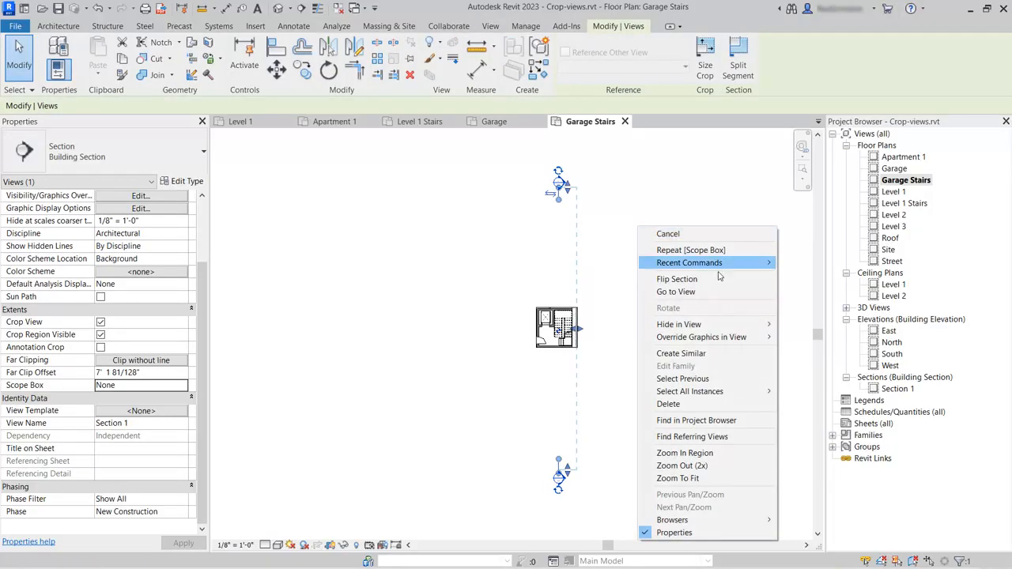
pyautogui.moveTo(743, 324)
pyautogui.click(820, 337)
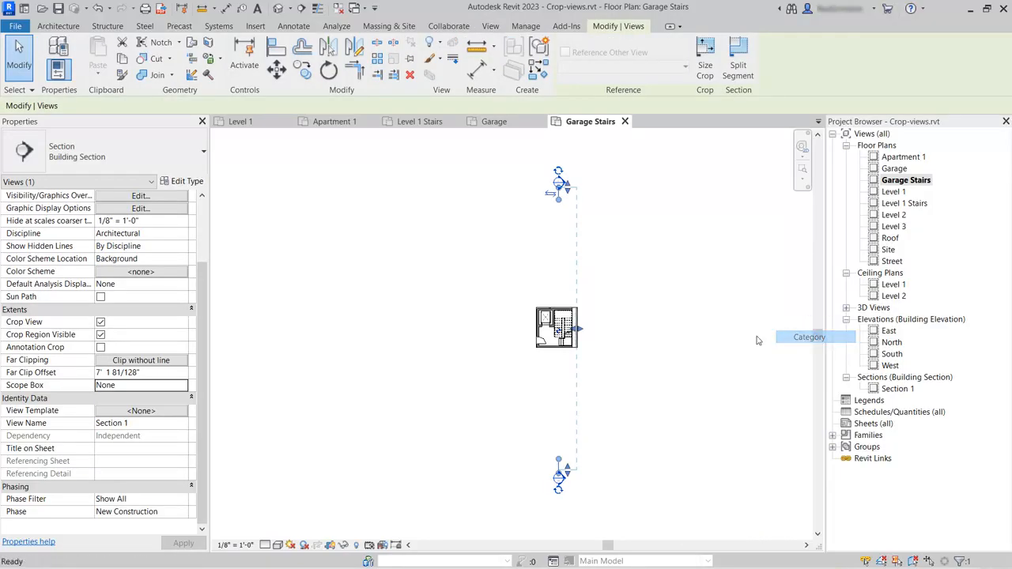
pyautogui.scroll(8, 577, 362)
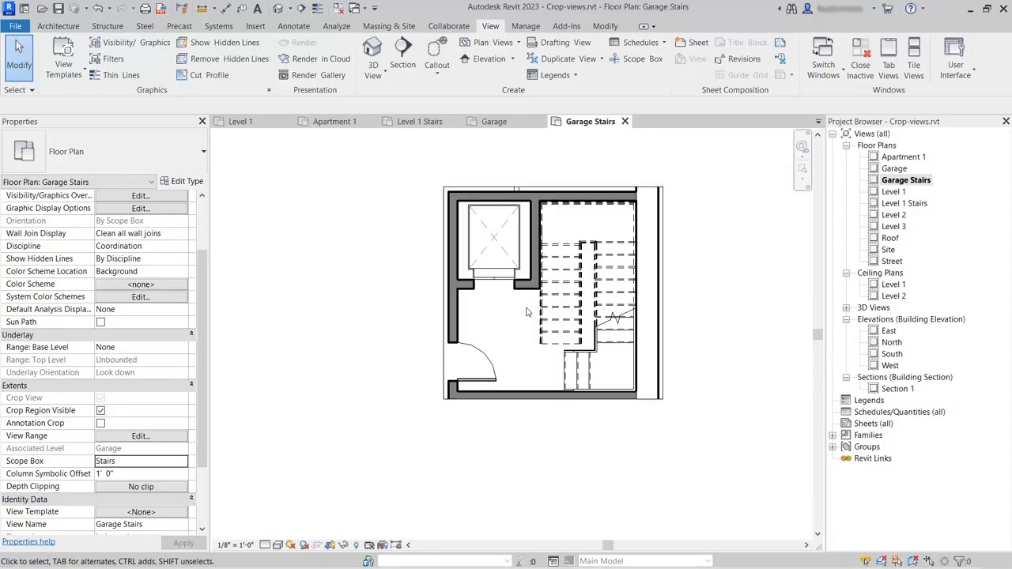
pyautogui.moveTo(524, 339); pyautogui.dragTo(517, 380, button='middle')
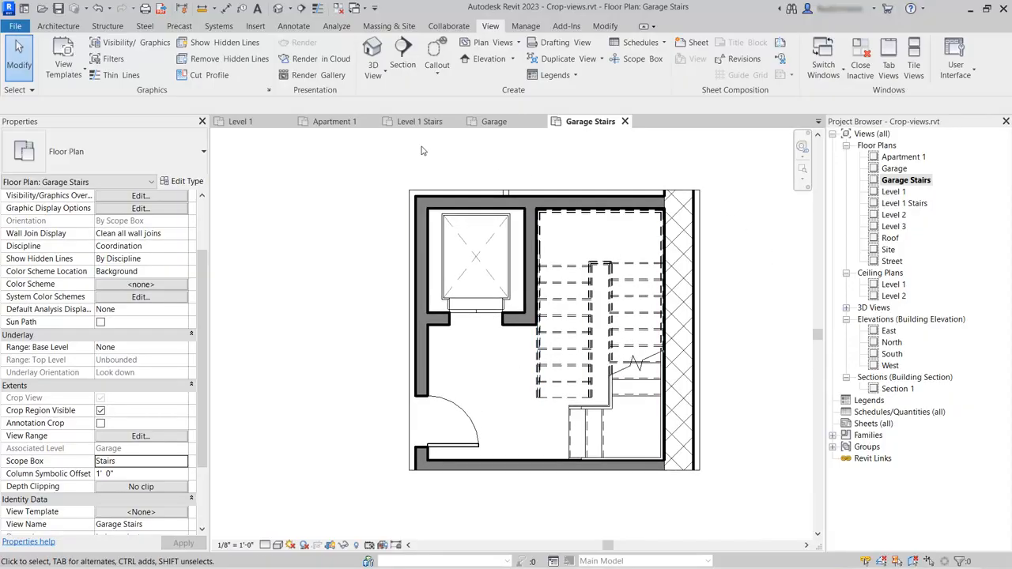
# In Section 1, extend the Stairs scope box down to the underside of the garage floor and lower its top to just above the roof slab.
pyautogui.click(418, 122)
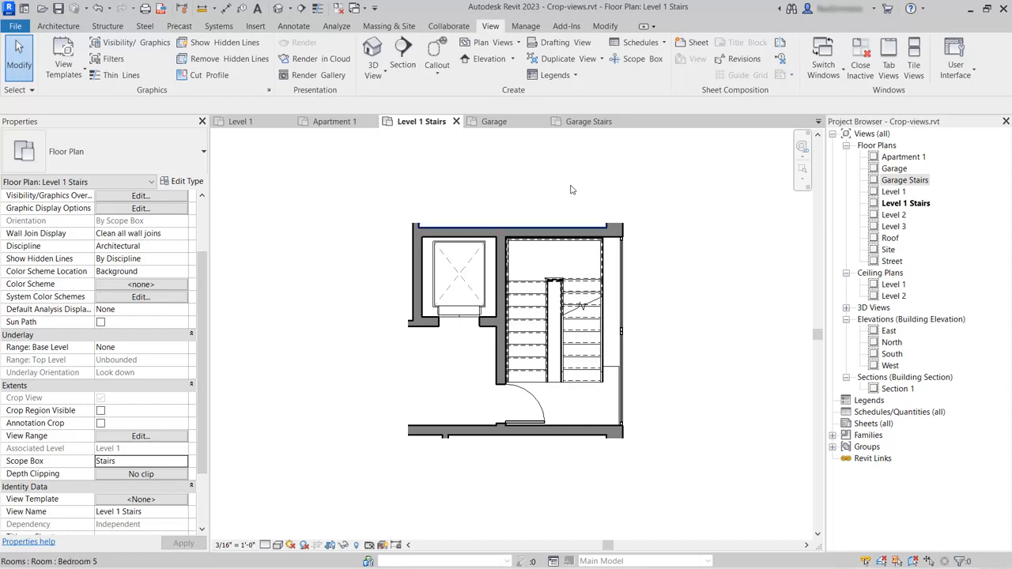
pyautogui.click(896, 389)
pyautogui.doubleClick(897, 389)
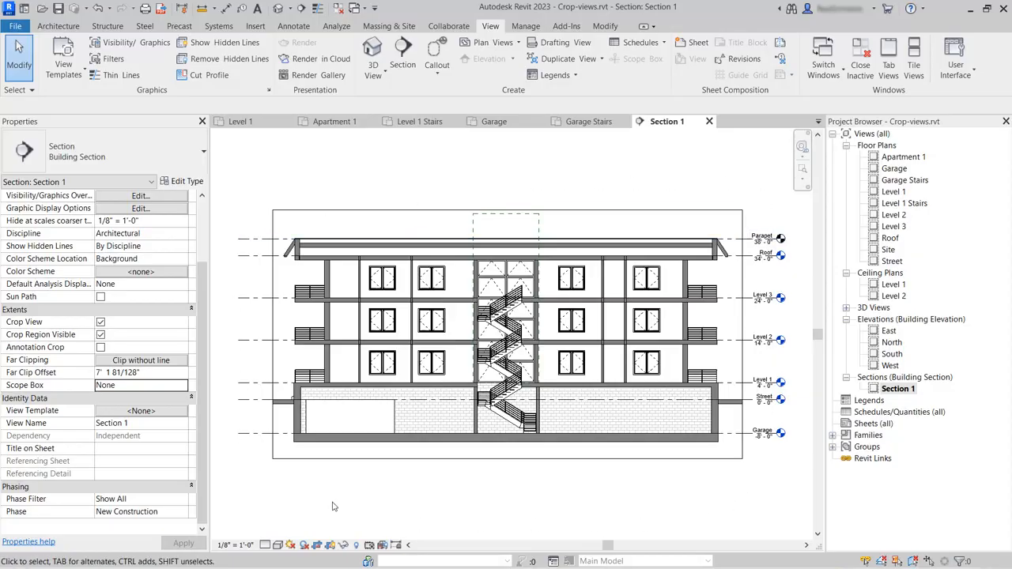
pyautogui.click(541, 227)
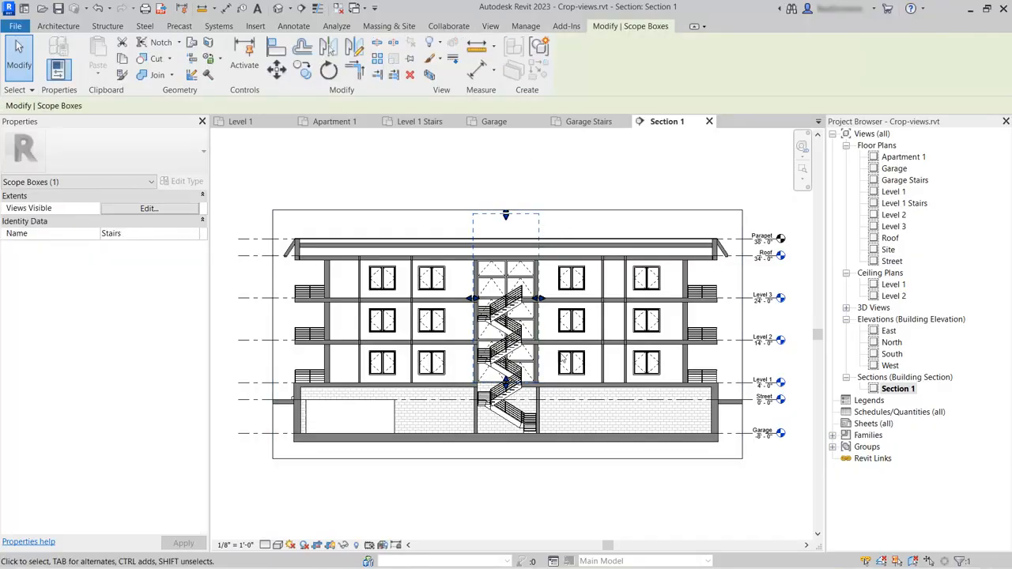
pyautogui.scroll(2, 477, 472)
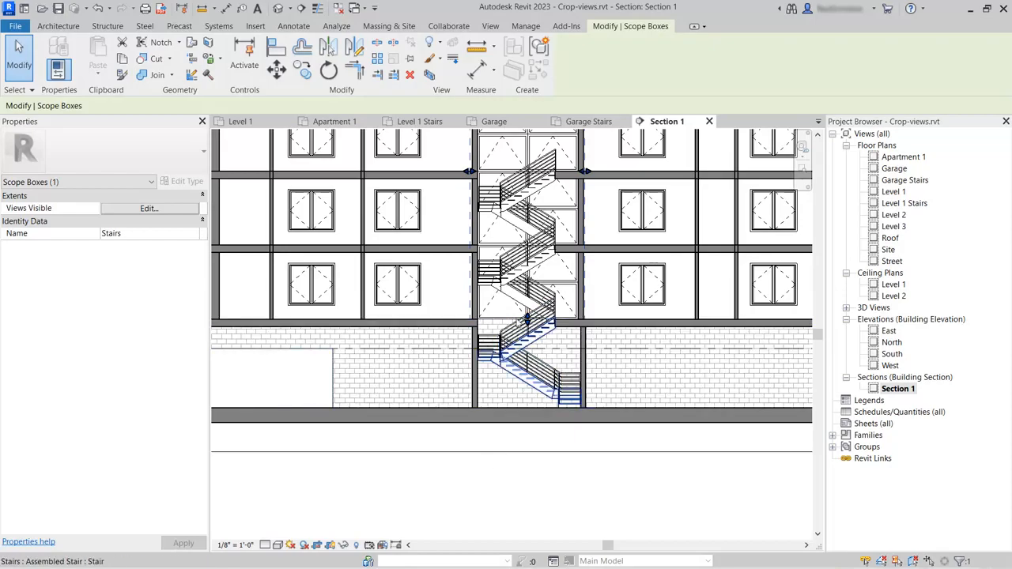
pyautogui.moveTo(527, 319); pyautogui.dragTo(525, 422)
pyautogui.scroll(-3, 490, 543)
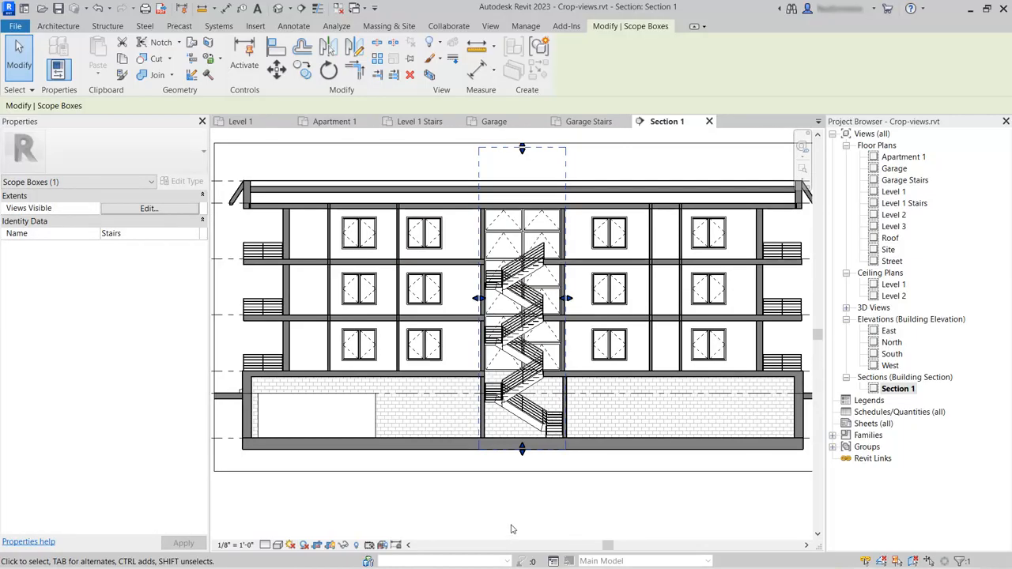
pyautogui.moveTo(523, 155); pyautogui.dragTo(524, 199)
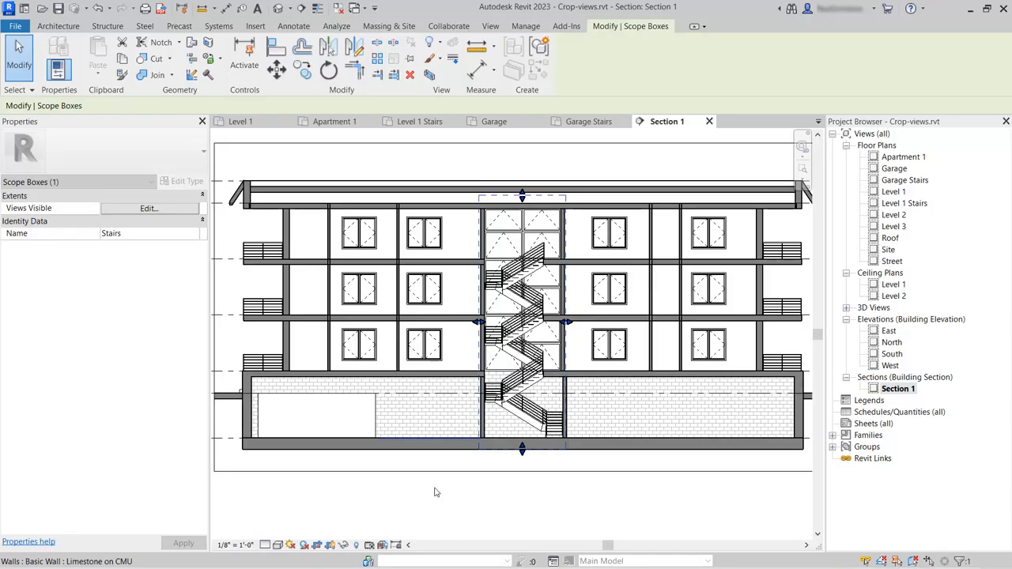
# Assign the Stairs scope box to the Section 1 view.
pyautogui.click(542, 490)
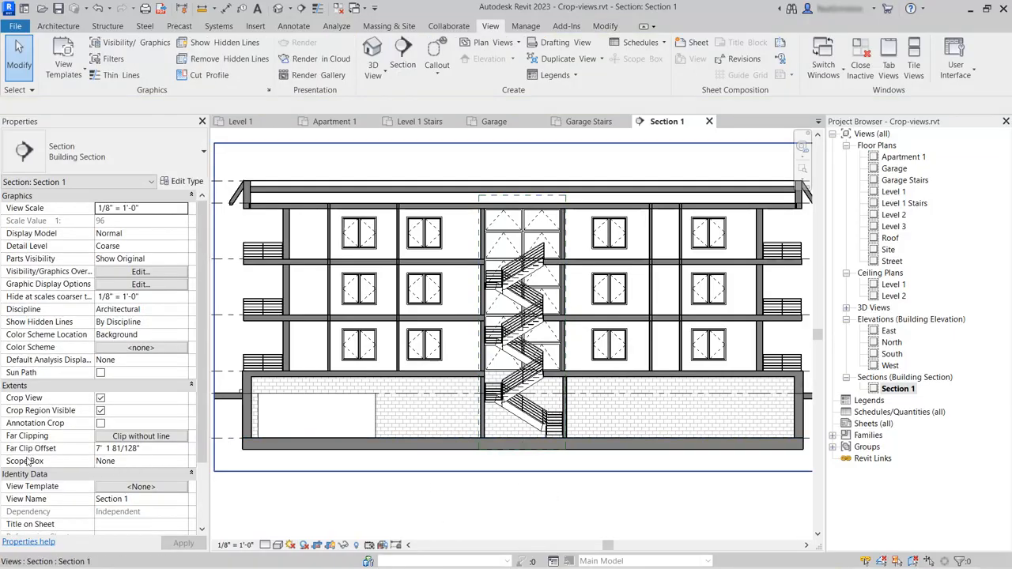
pyautogui.click(183, 461)
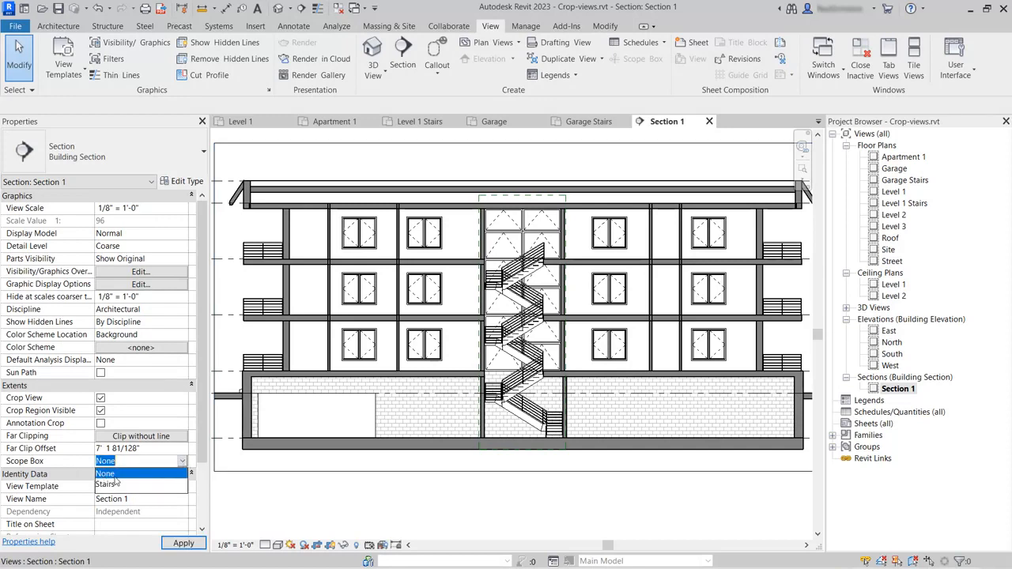
pyautogui.click(112, 484)
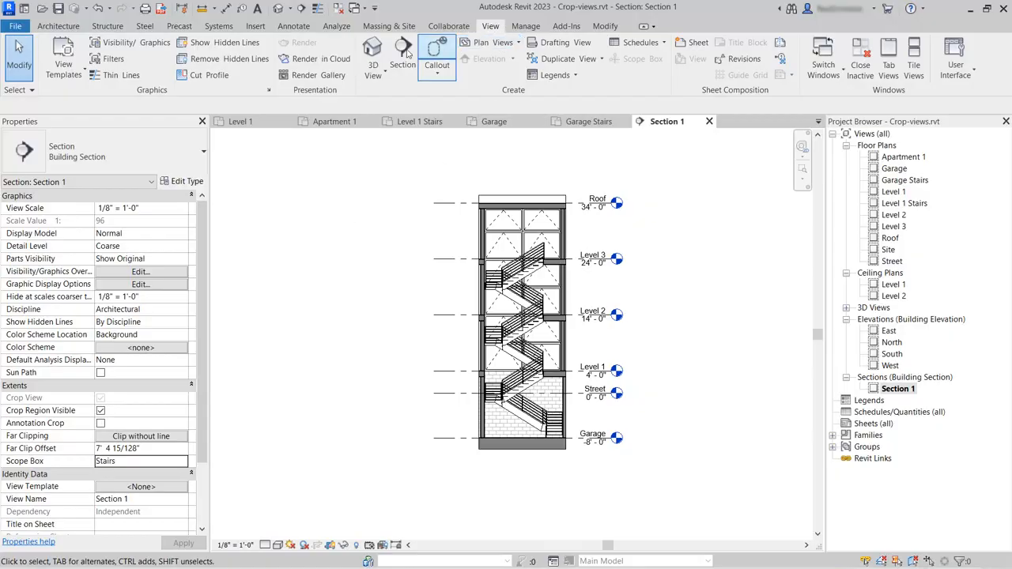
# Open the default 3D view, locate the scope box around the stairwell and assign the Stairs scope box to the view.
pyautogui.click(374, 50)
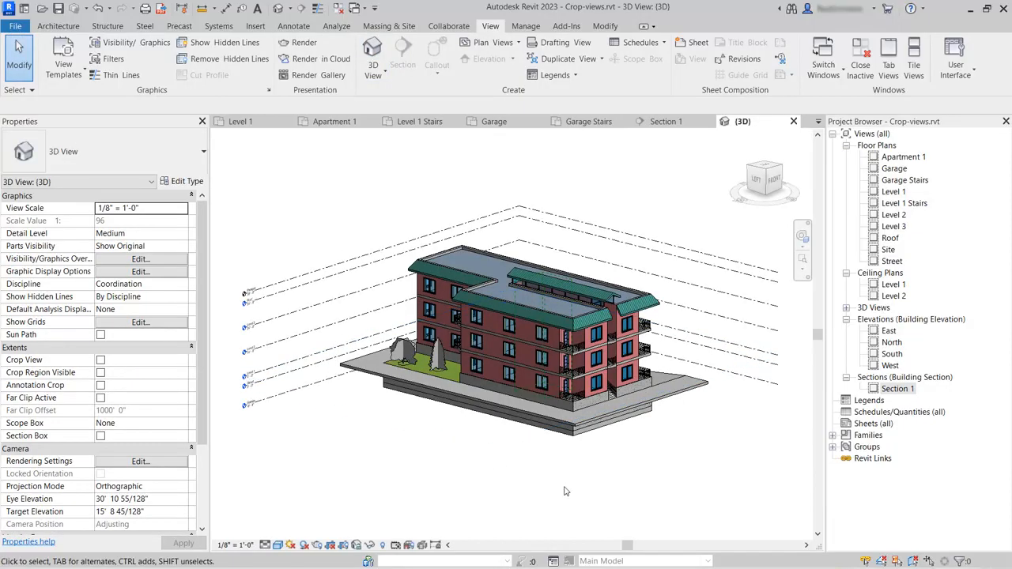
pyautogui.scroll(5, 588, 274)
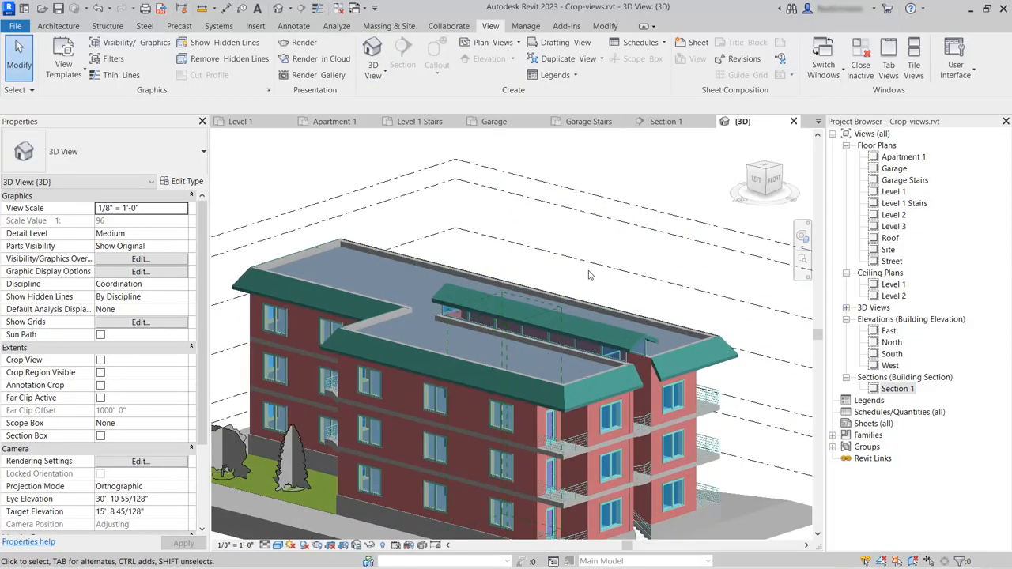
pyautogui.scroll(4, 588, 275)
pyautogui.click(522, 305)
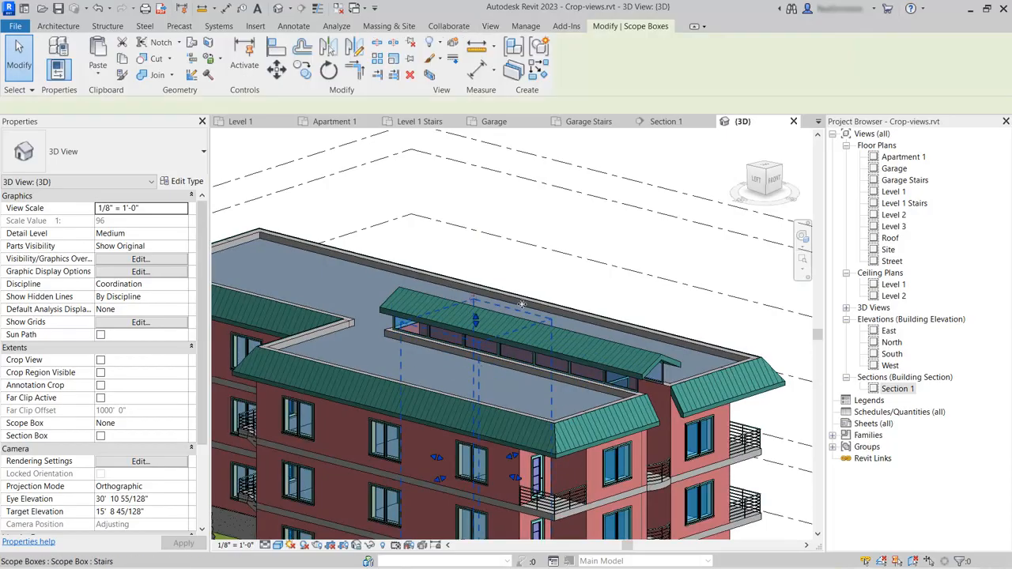
pyautogui.scroll(-4, 554, 219)
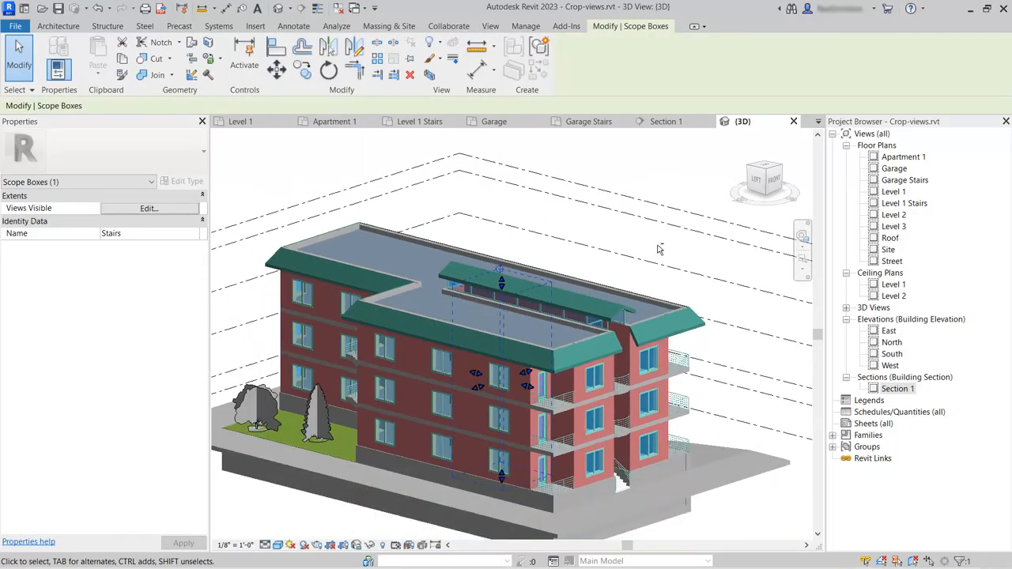
pyautogui.click(626, 170)
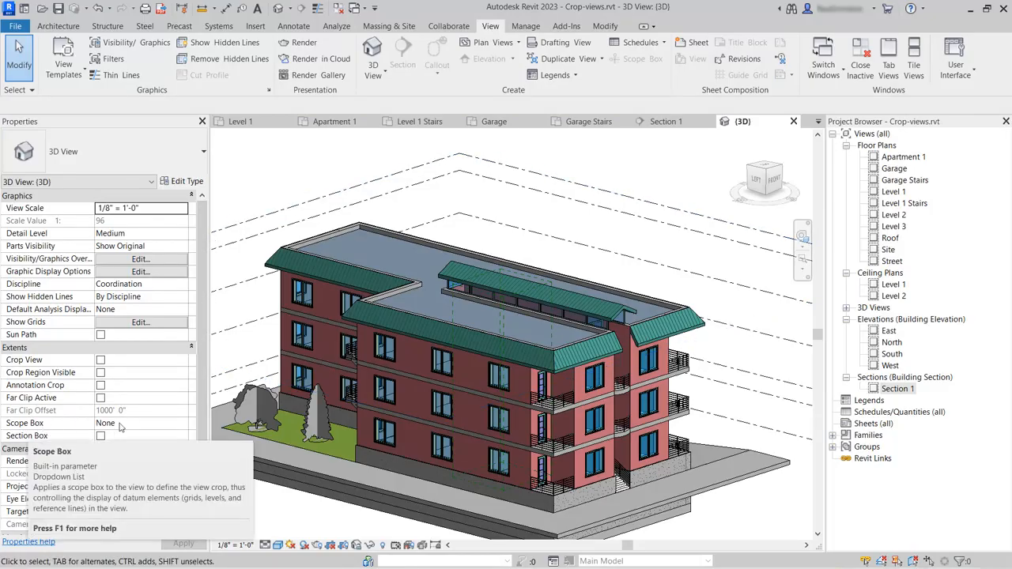
pyautogui.click(183, 423)
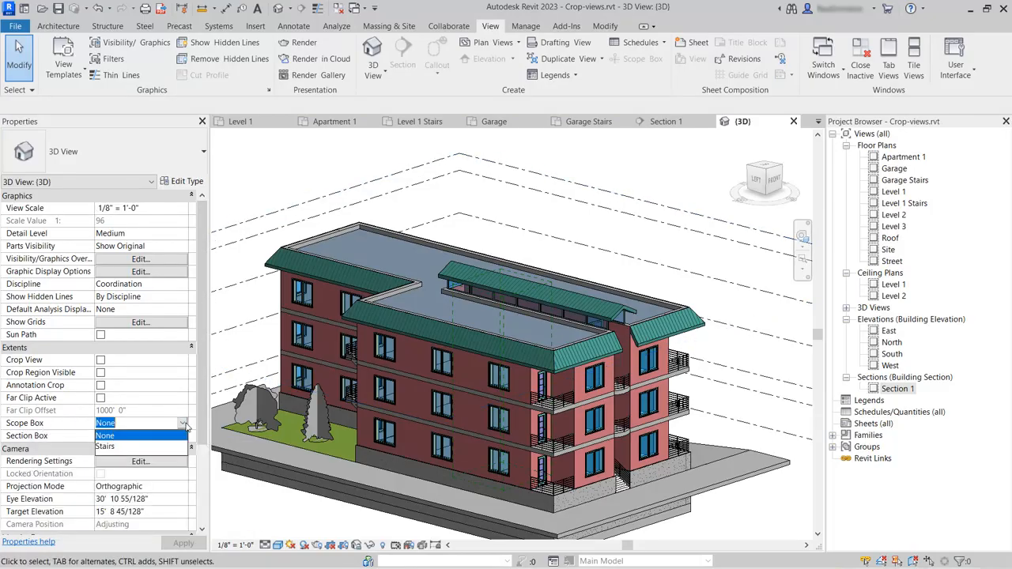
pyautogui.click(105, 447)
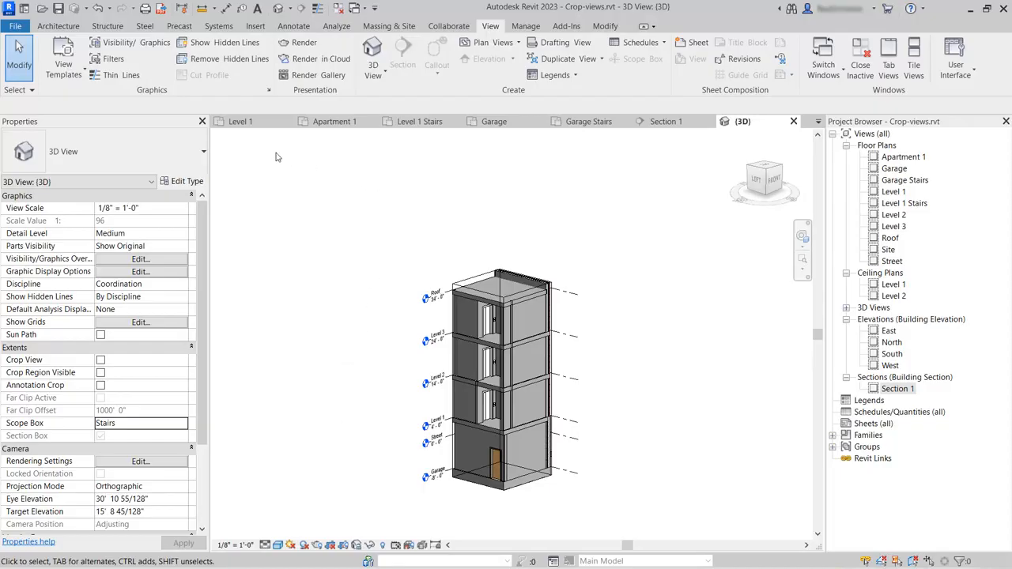
# In the Level 1 plan, pull the exterior-wall side of the Stairs scope box inward to the middle of the UP stair flight.
pyautogui.click(250, 127)
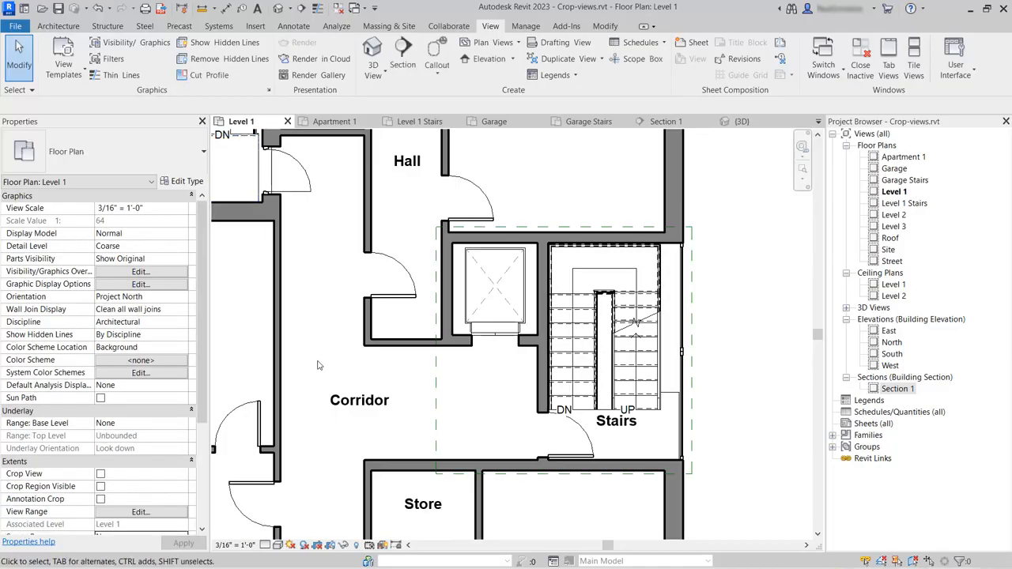
pyautogui.click(436, 393)
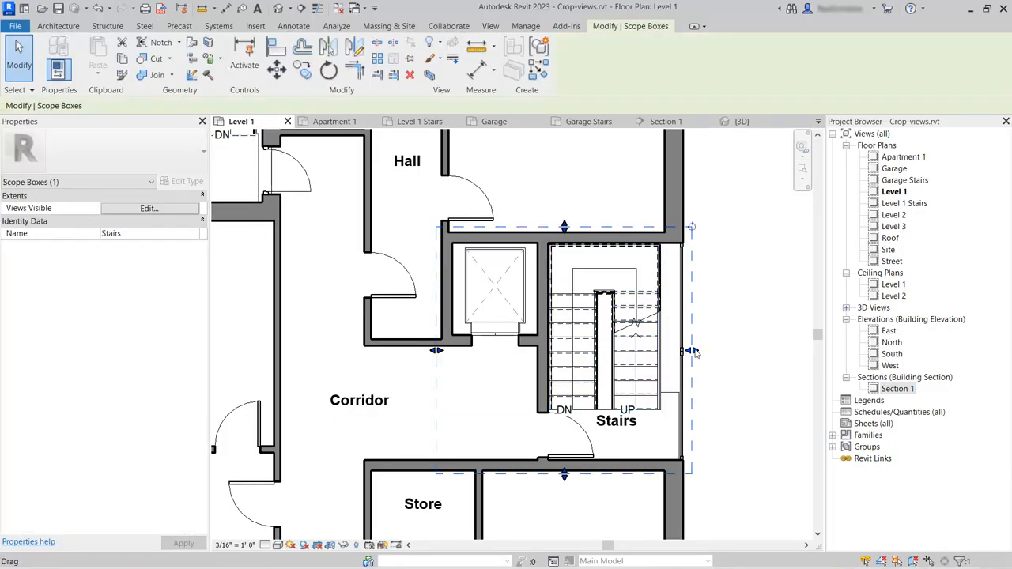
pyautogui.moveTo(692, 350); pyautogui.dragTo(633, 354)
pyautogui.click(753, 362)
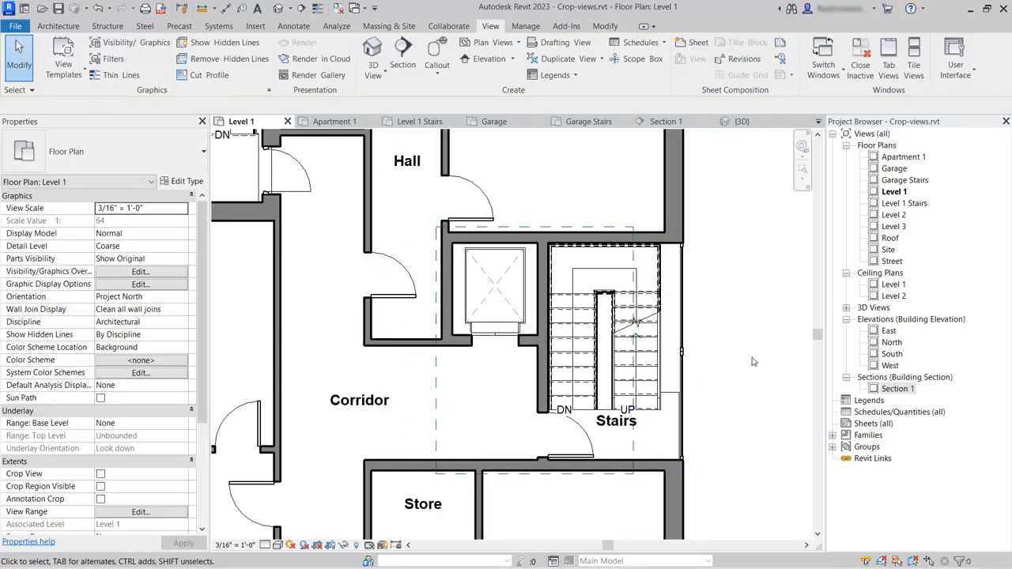
# Check the changed crop in the Garage Stairs plan and in the 3D view, orbiting to the cut side of the stairs.
pyautogui.click(585, 123)
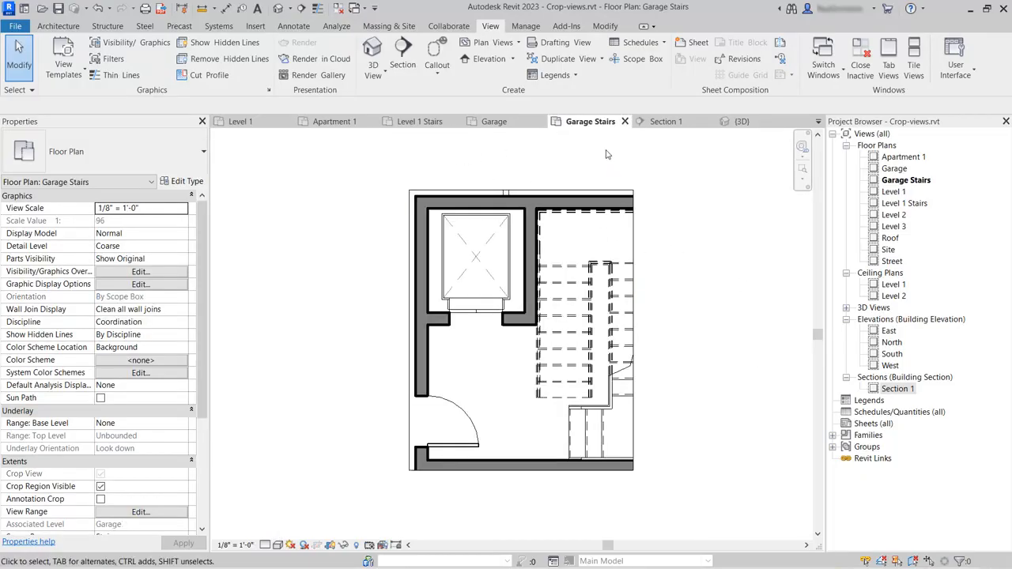
pyautogui.click(743, 123)
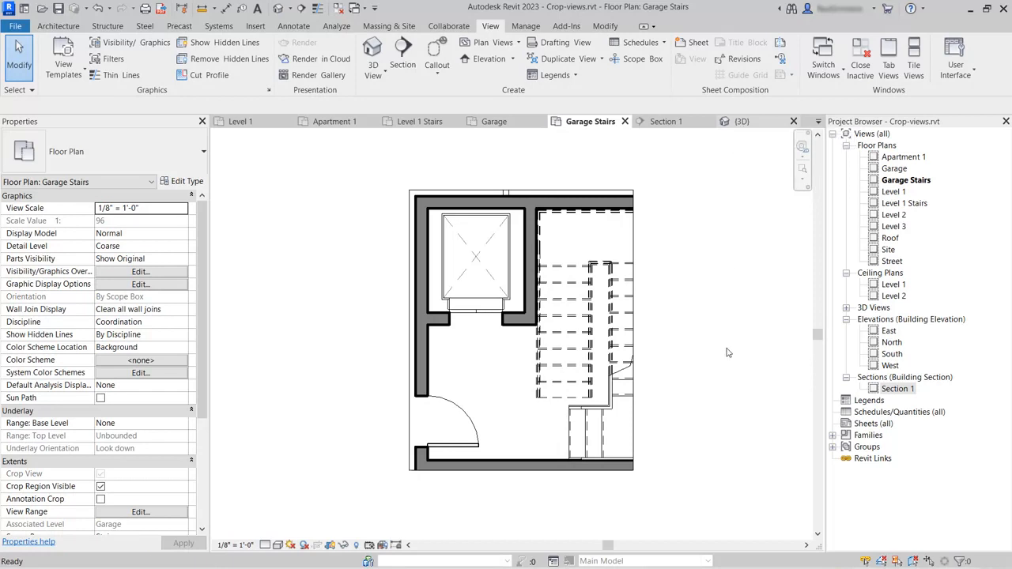
pyautogui.keyDown('shift'); pyautogui.moveTo(688, 366); pyautogui.dragTo(561, 270, button='middle'); pyautogui.keyUp('shift')
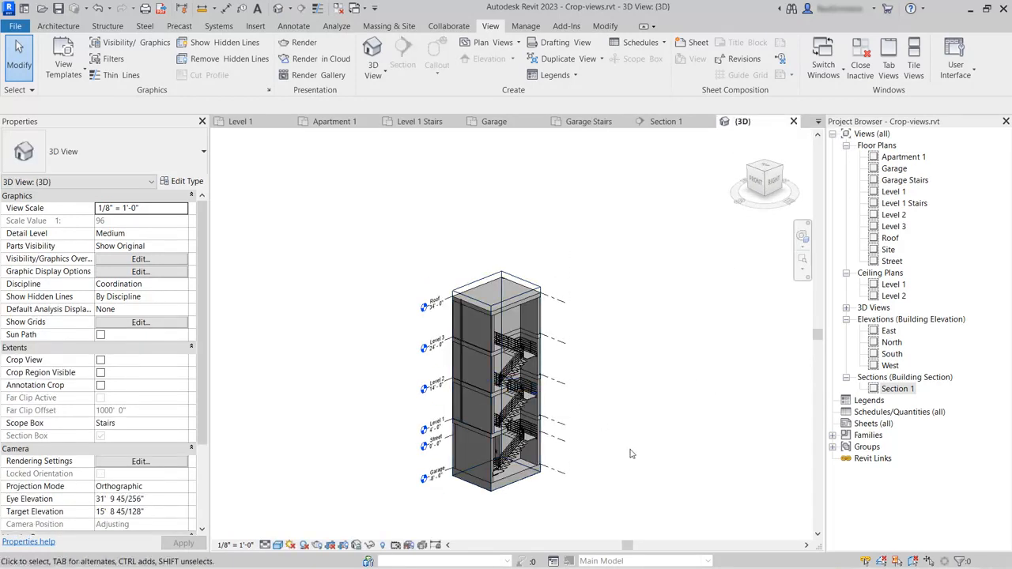